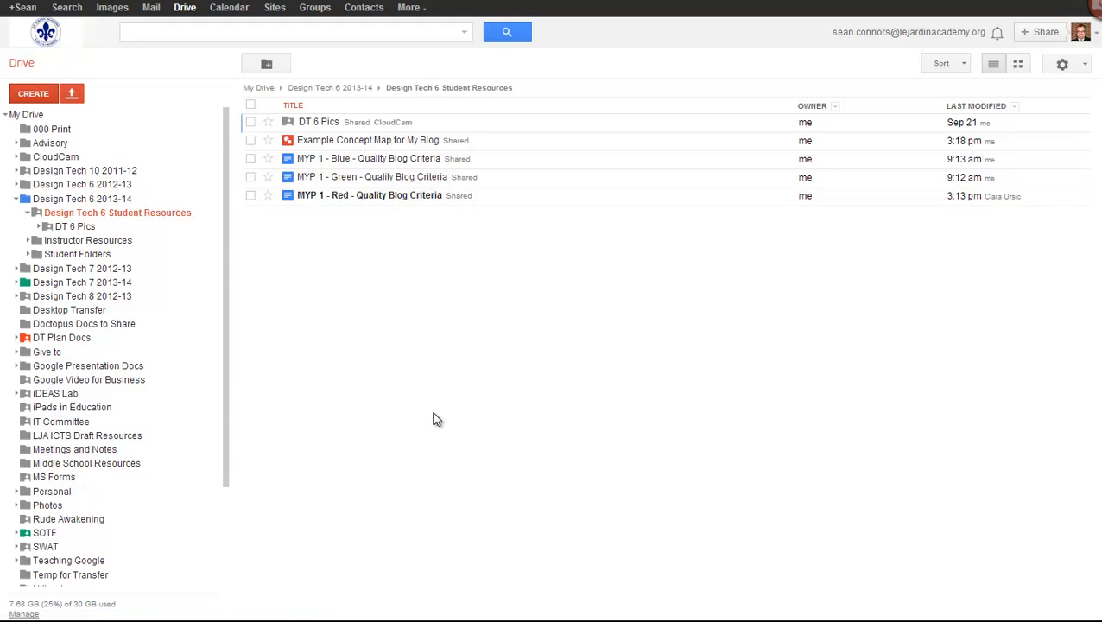
- Open the drawing "Example Concept Map for My Blog" from the Design Tech 6 Student Resources folder
click(34, 93)
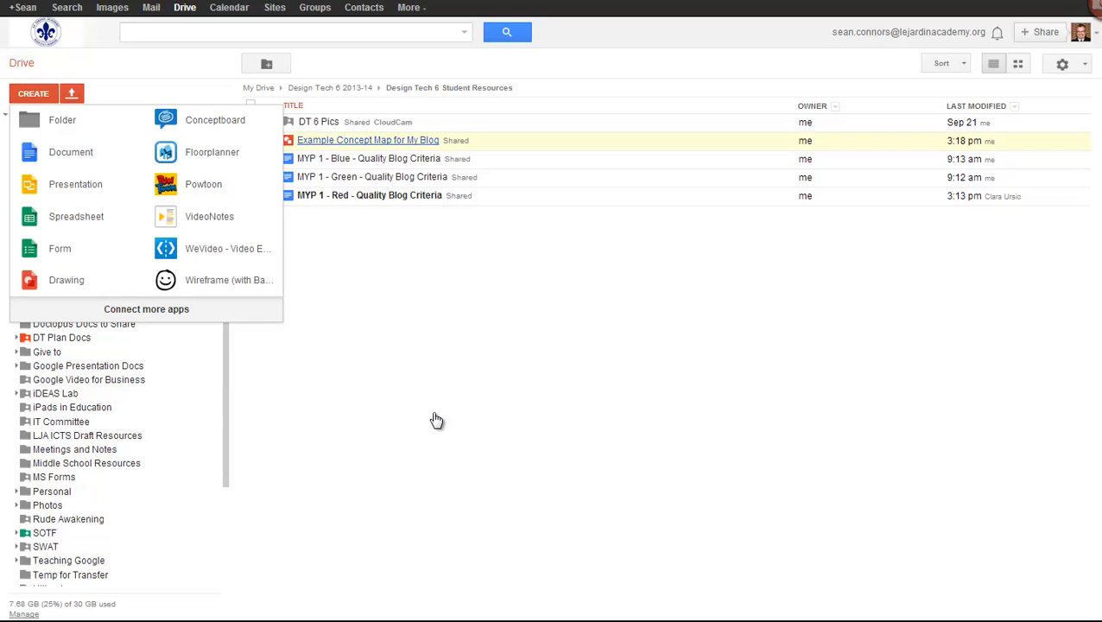
click(368, 140)
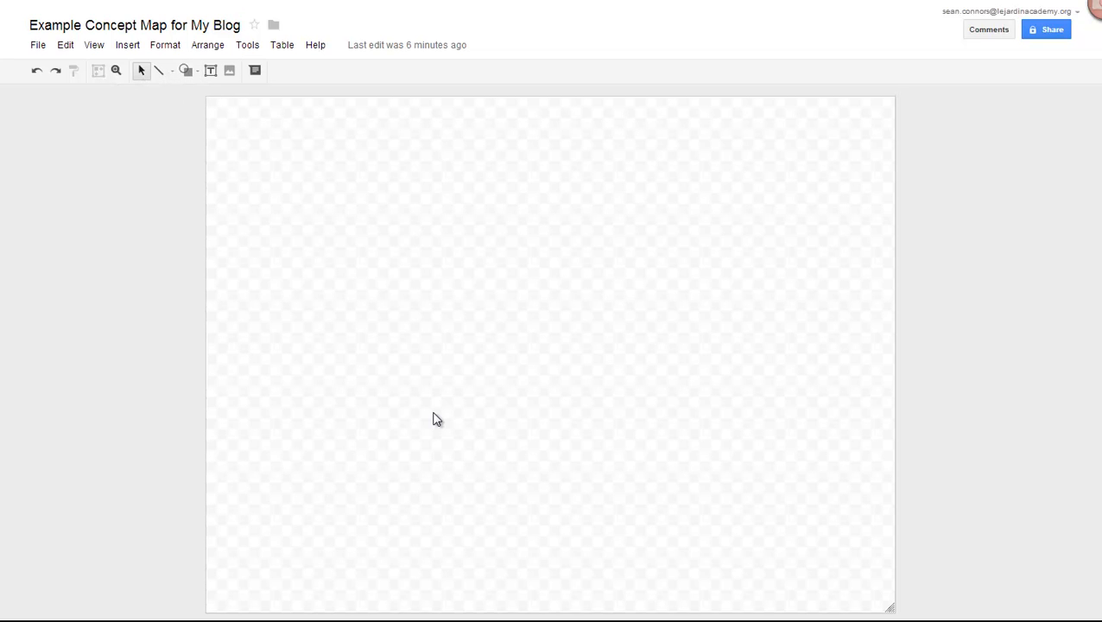
- Draw a circle on the blank canvas and move it to the canvas's centre
click(188, 70)
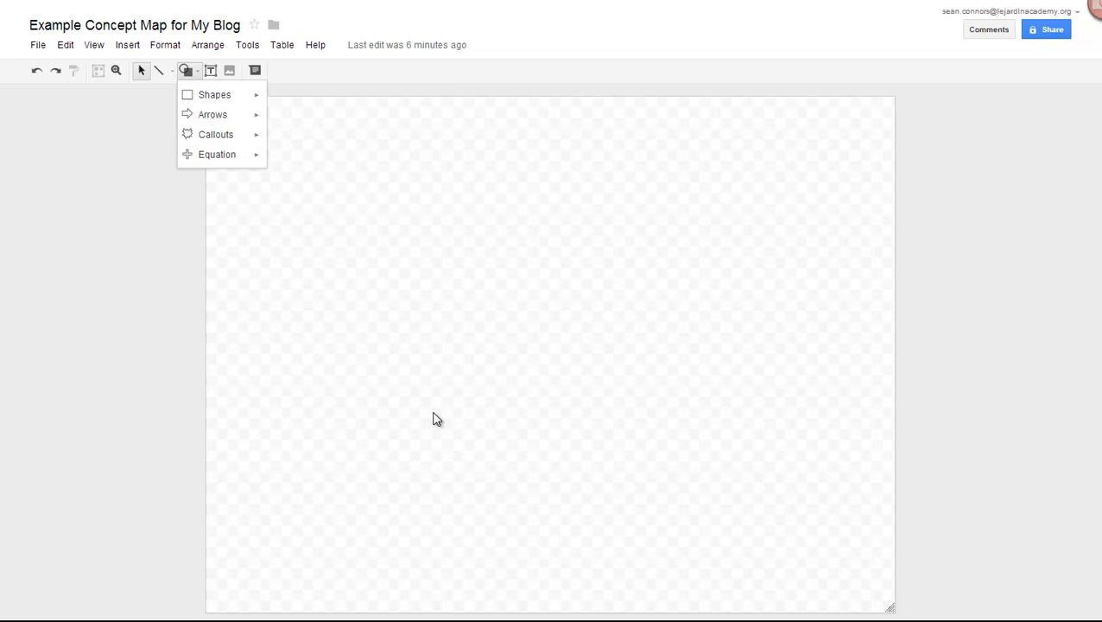
mouse_move(214, 95)
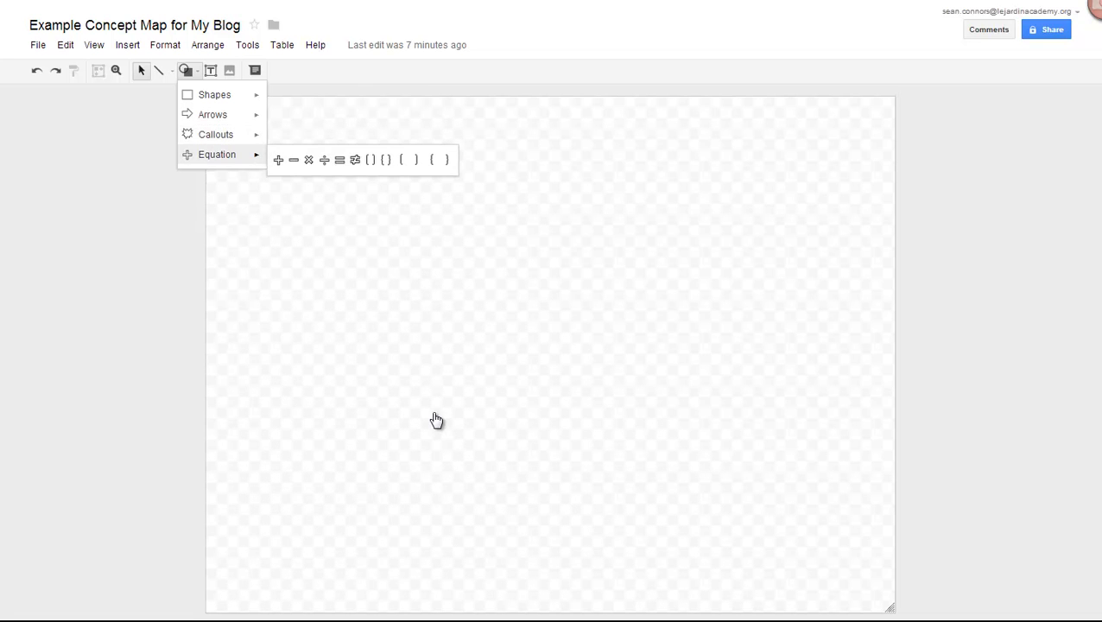
mouse_move(216, 135)
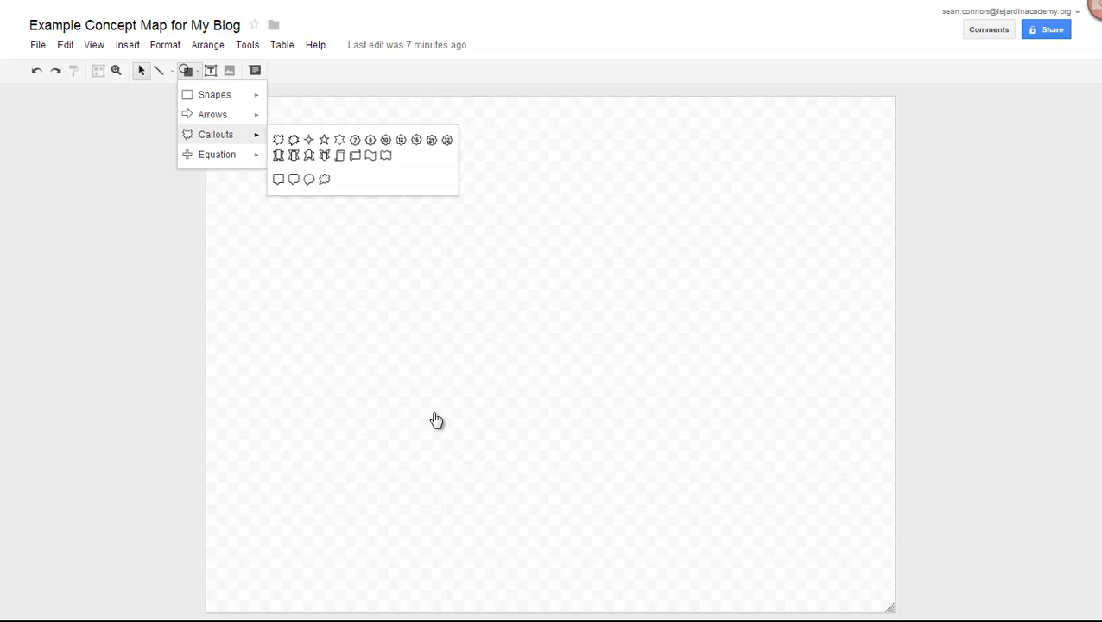
key(Up)
key(Up)
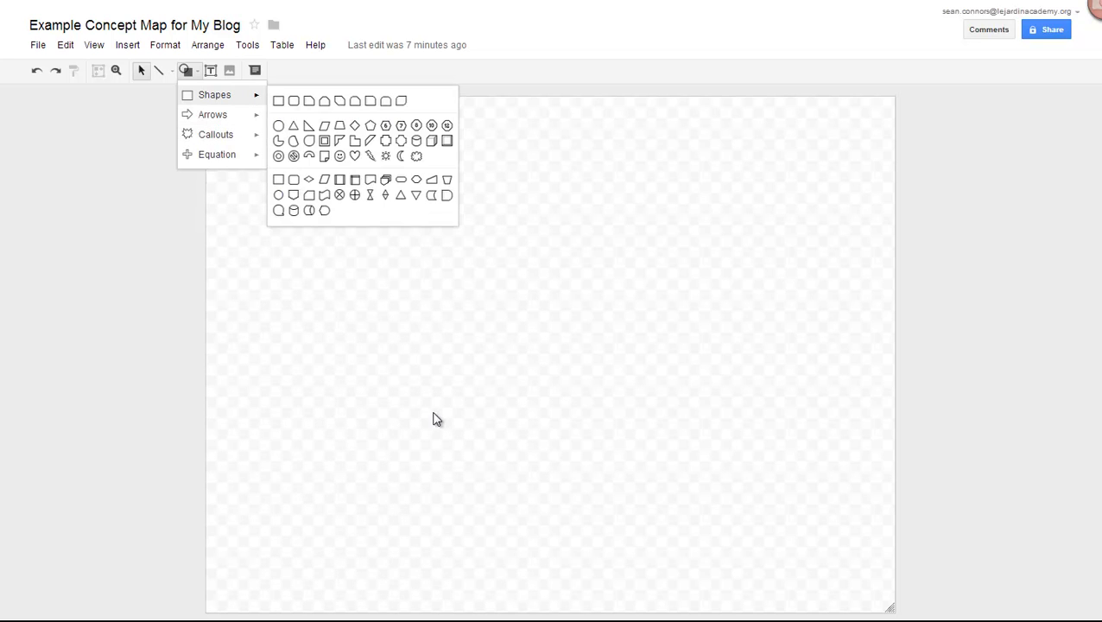
click(278, 125)
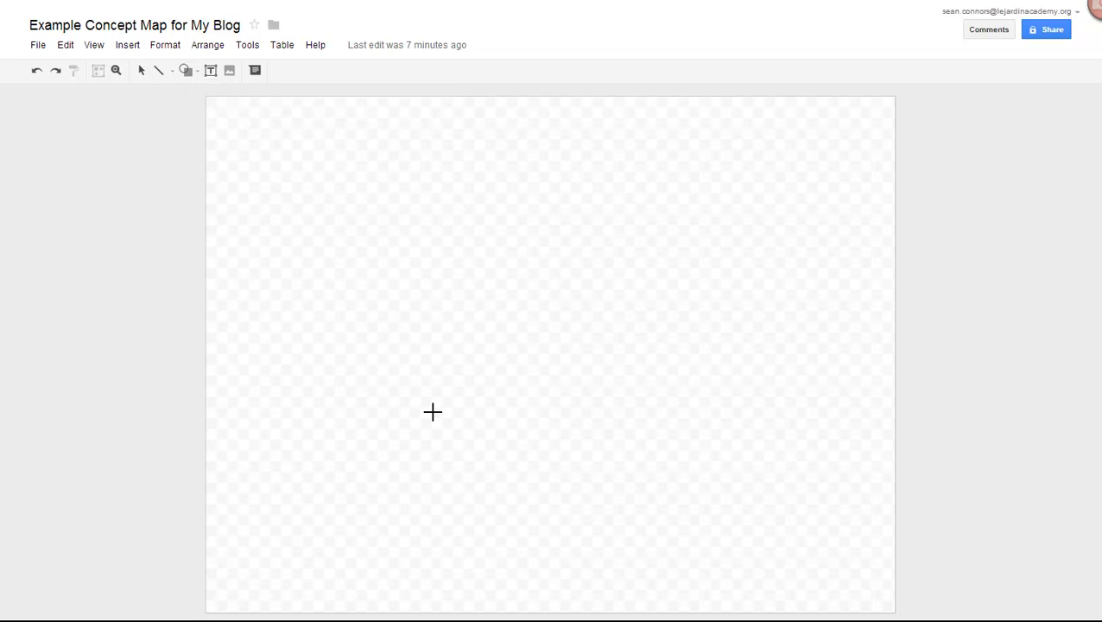
mouse_move(547, 350)
mouse_down()
mouse_move(457, 268)
mouse_move(397, 317)
mouse_move(523, 501)
mouse_move(703, 362)
mouse_move(652, 253)
mouse_move(457, 258)
mouse_move(435, 314)
mouse_move(485, 288)
mouse_move(610, 287)
mouse_move(692, 204)
mouse_move(658, 240)
mouse_move(672, 225)
mouse_move(628, 221)
mouse_move(647, 248)
mouse_move(689, 208)
mouse_up()
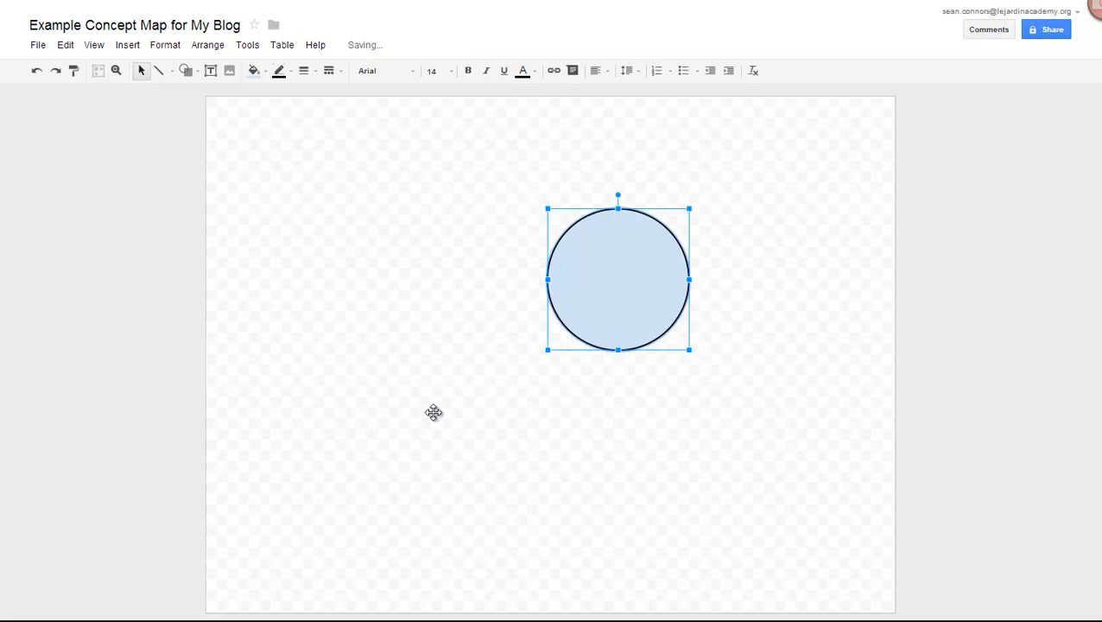
drag(618, 279, 550, 355)
click(435, 418)
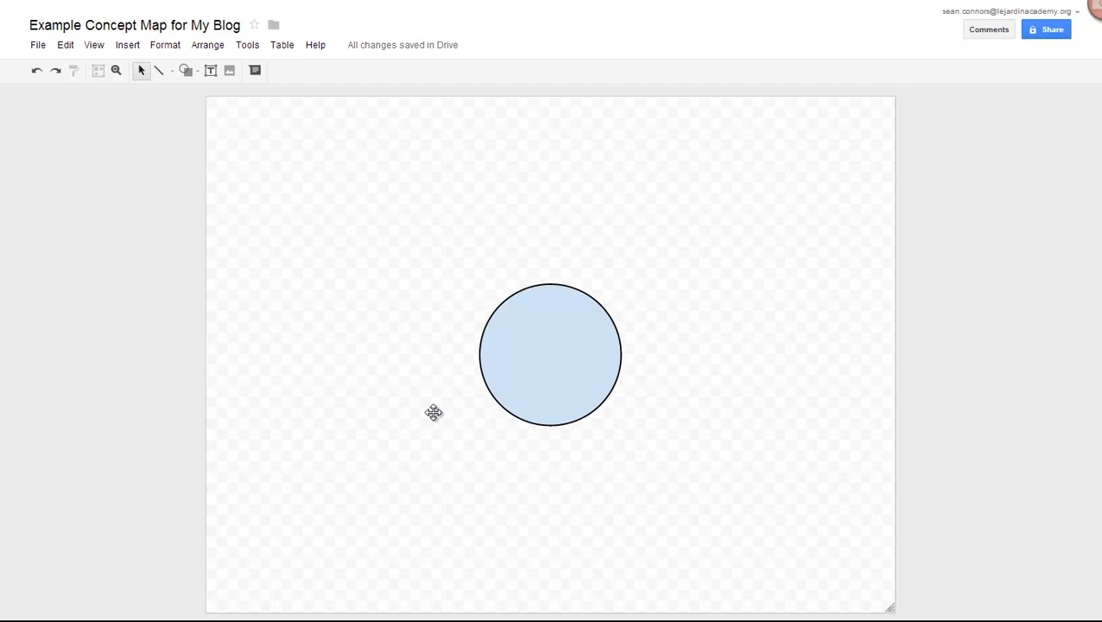
key(ctrl+a)
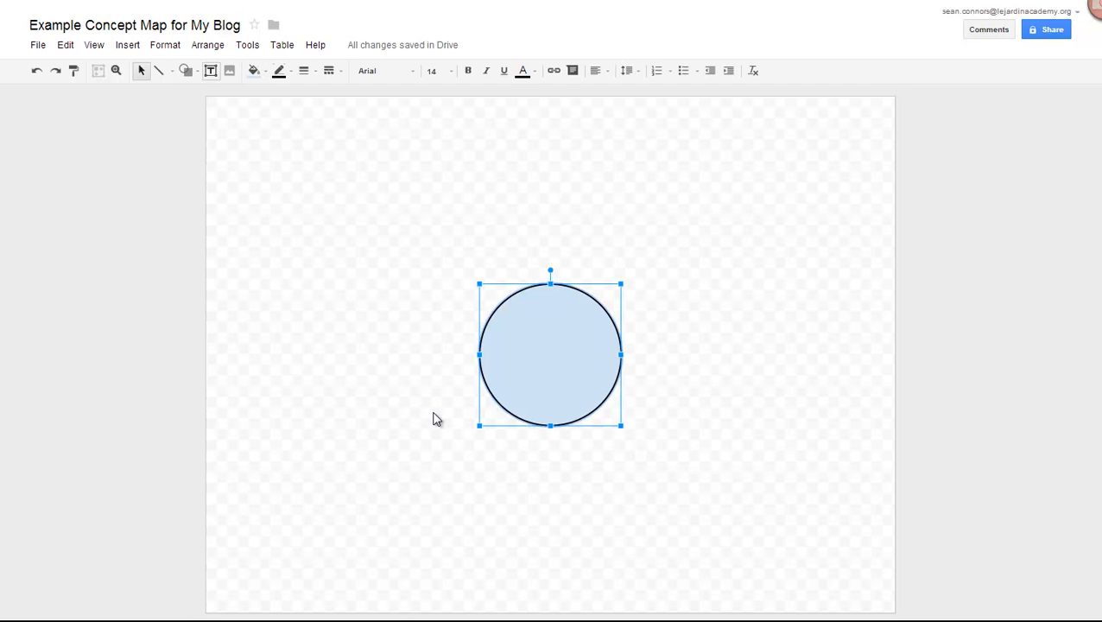
click(436, 419)
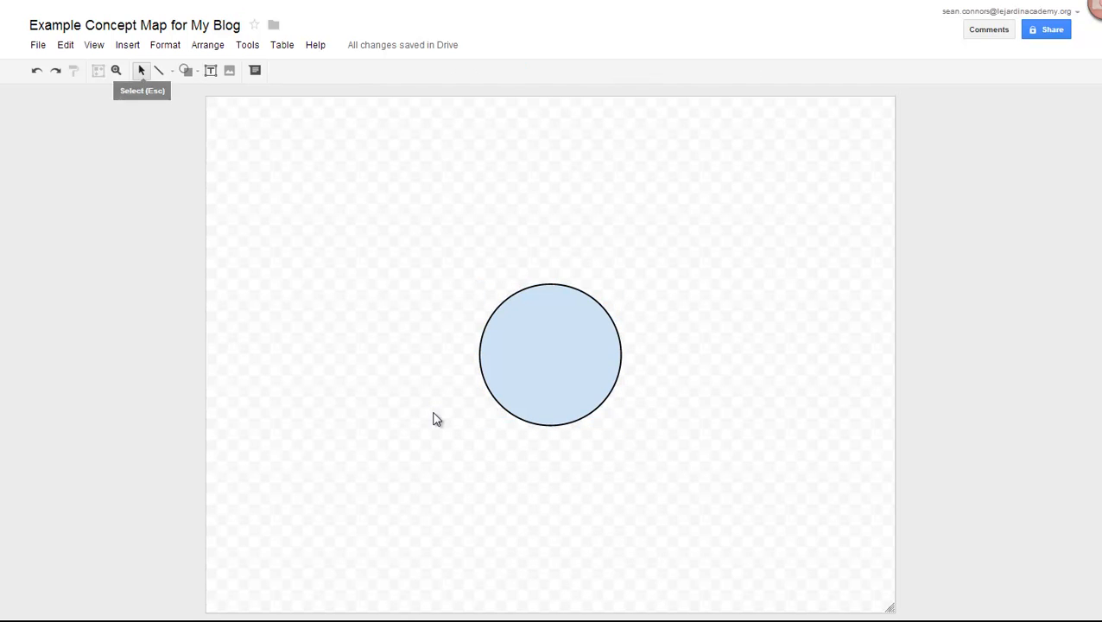
mouse_move(388, 234)
mouse_down()
mouse_move(466, 310)
mouse_move(725, 507)
mouse_up()
click(436, 418)
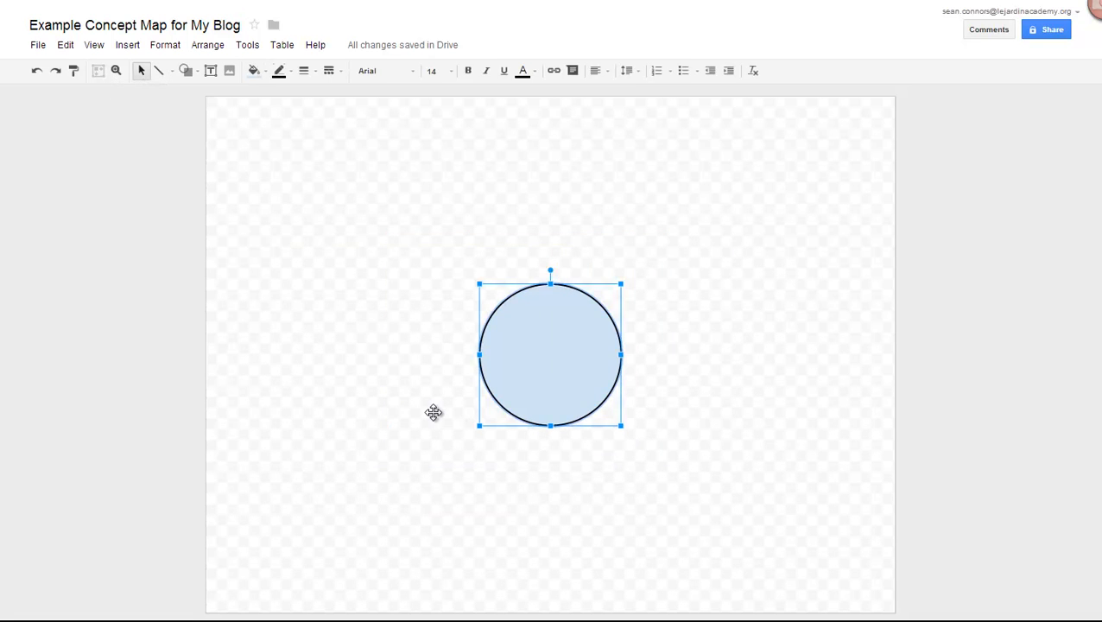
click(434, 414)
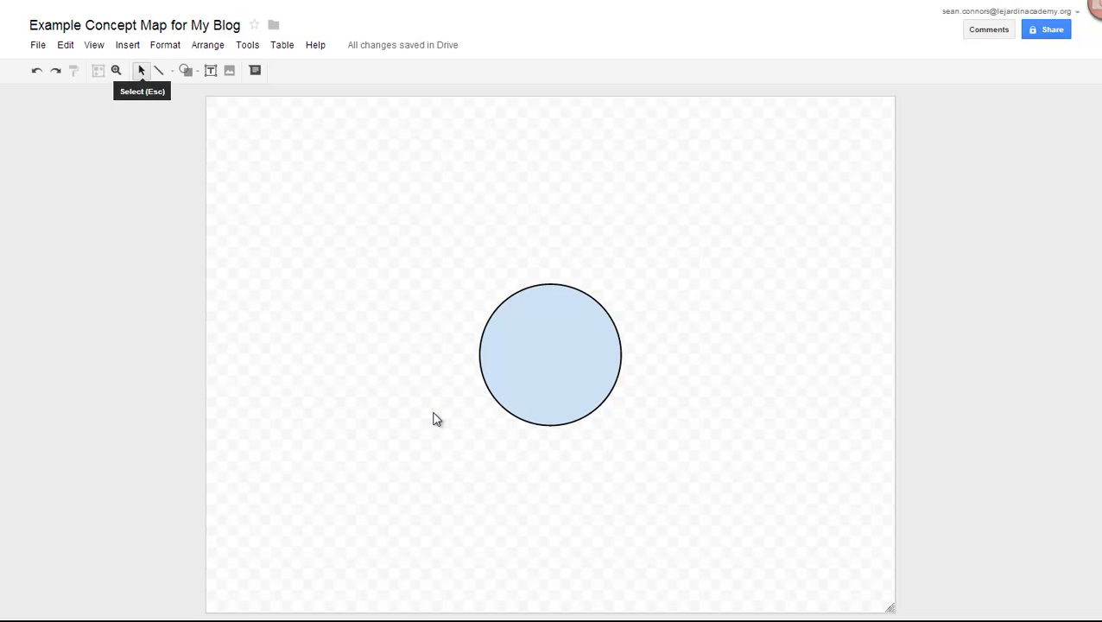
- Try a transparent fill on the circle, and replace it with the darkest green fill
click(436, 419)
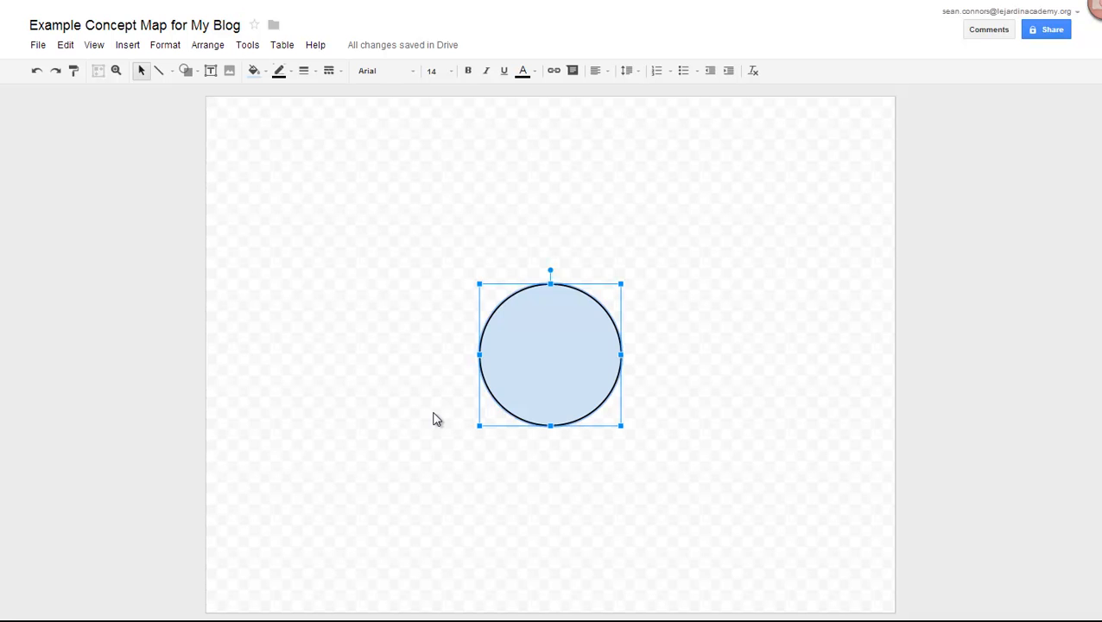
click(256, 71)
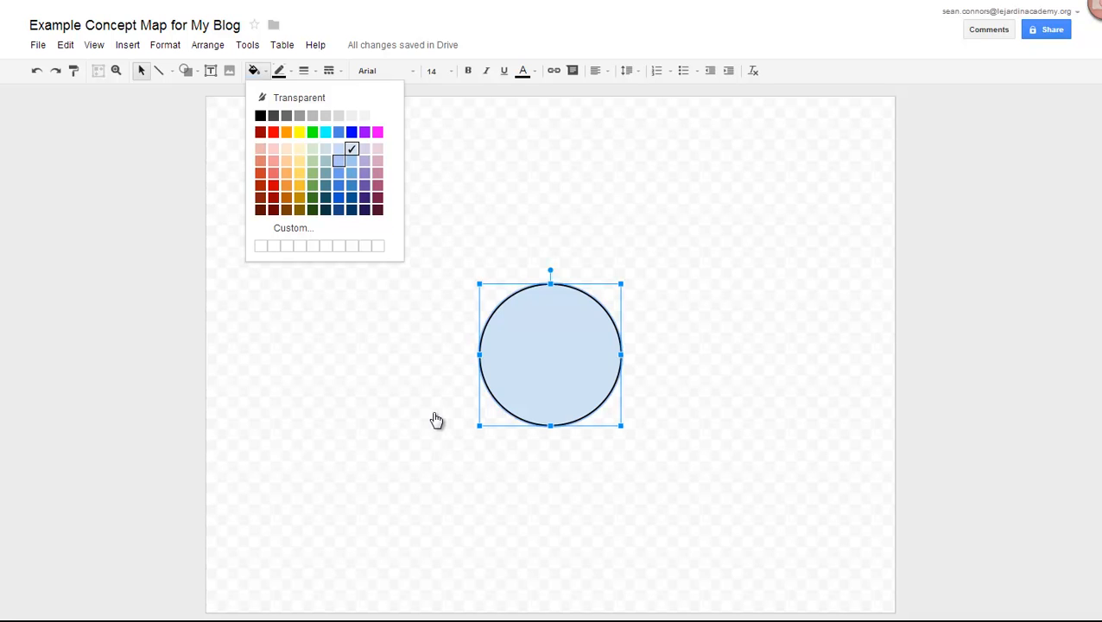
click(293, 97)
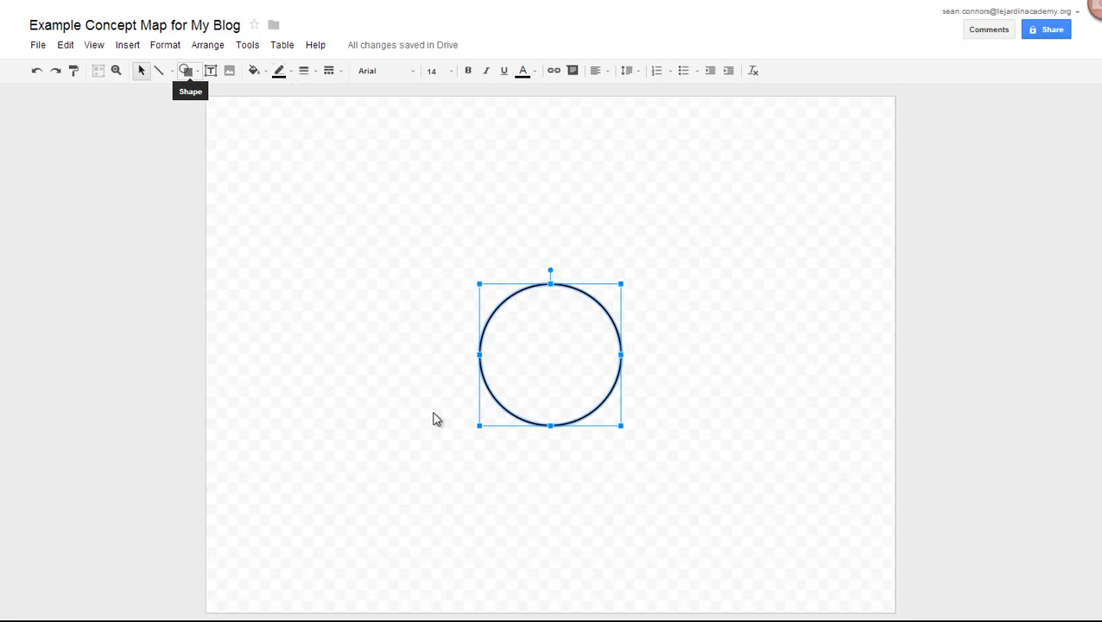
click(253, 70)
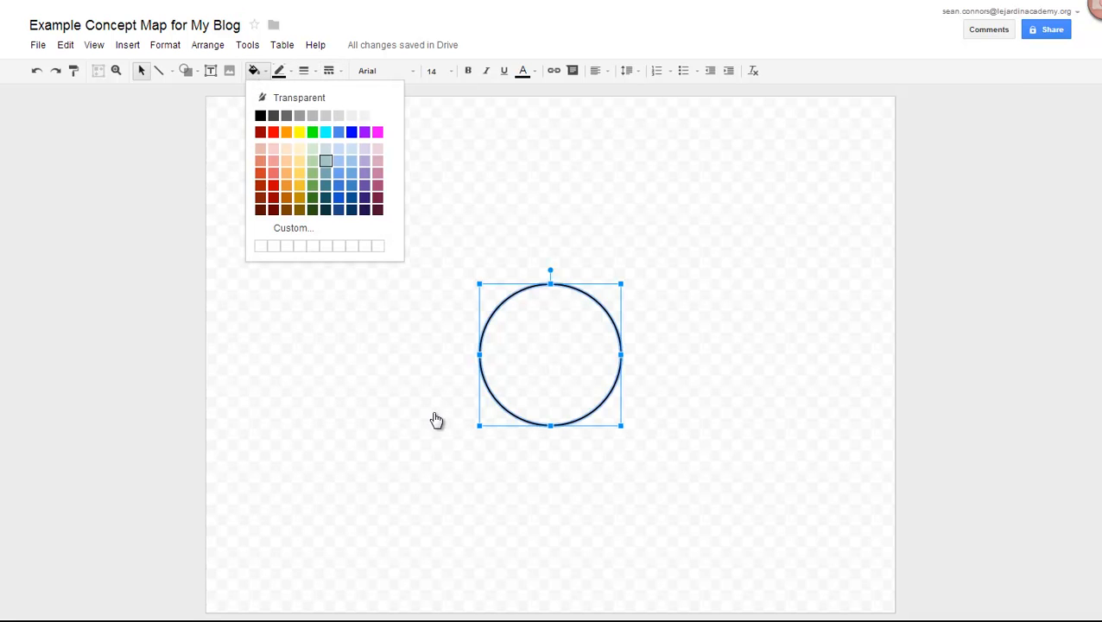
click(312, 209)
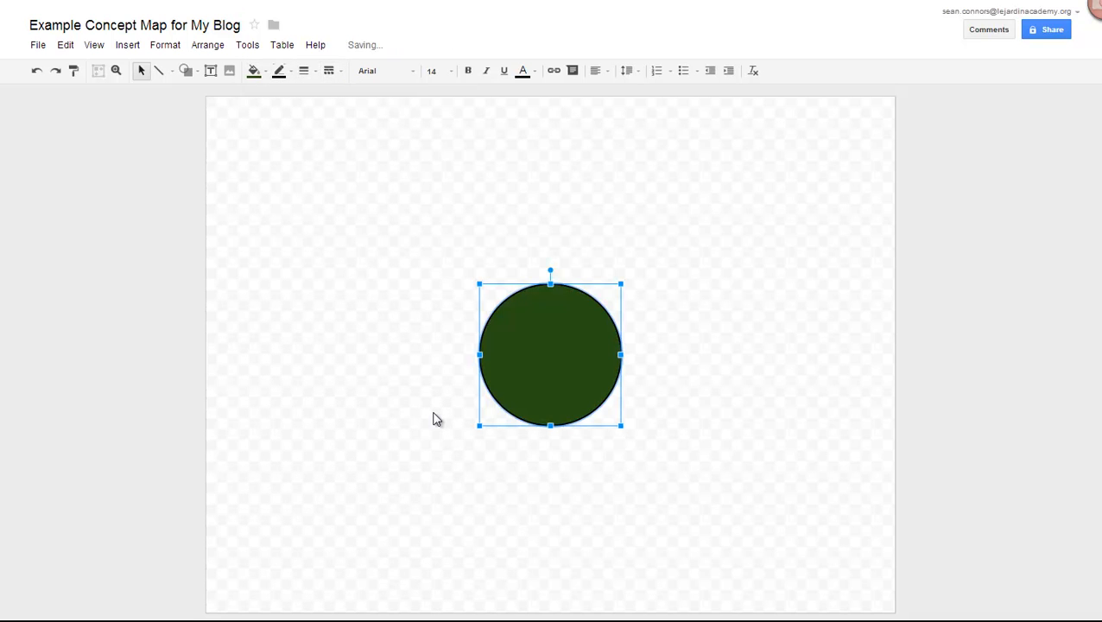
- Give the circle a red, 4px thick, dotted outline
click(278, 70)
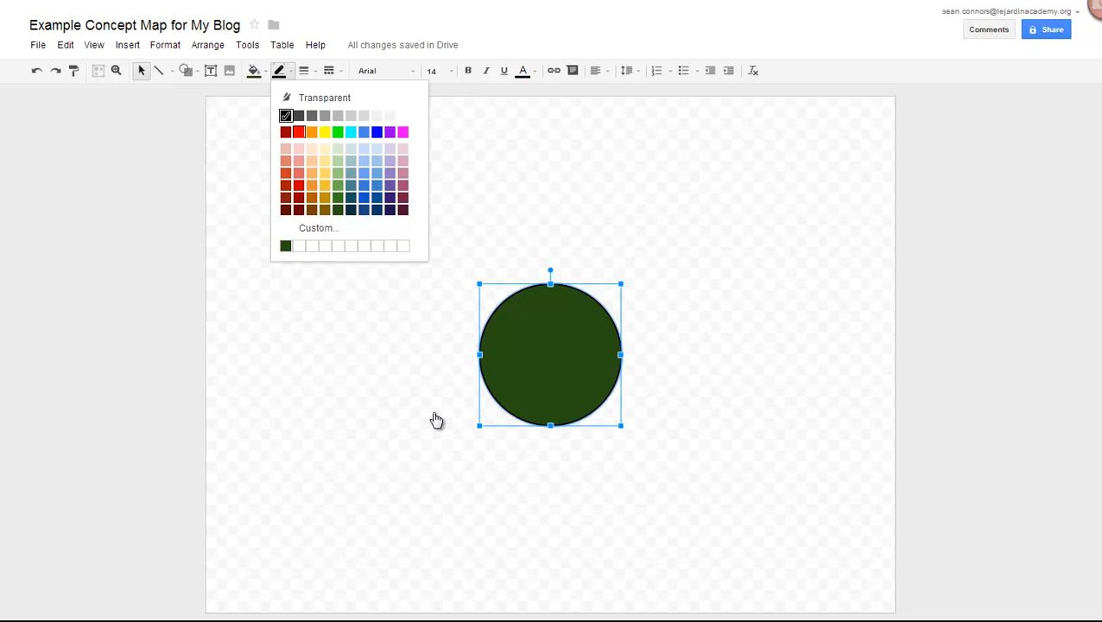
click(299, 131)
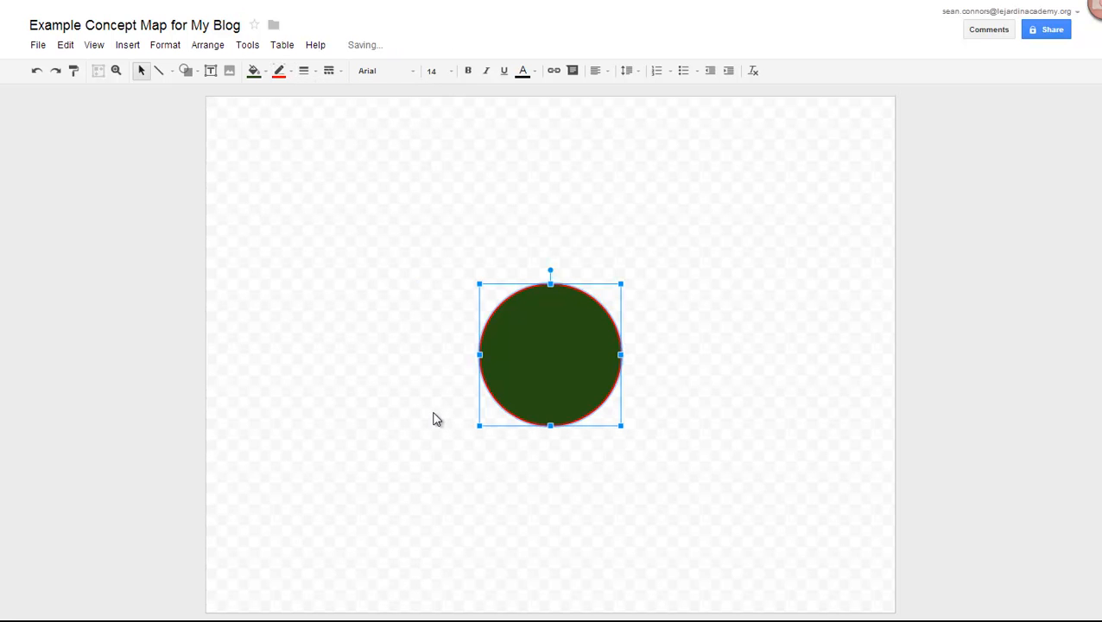
click(303, 70)
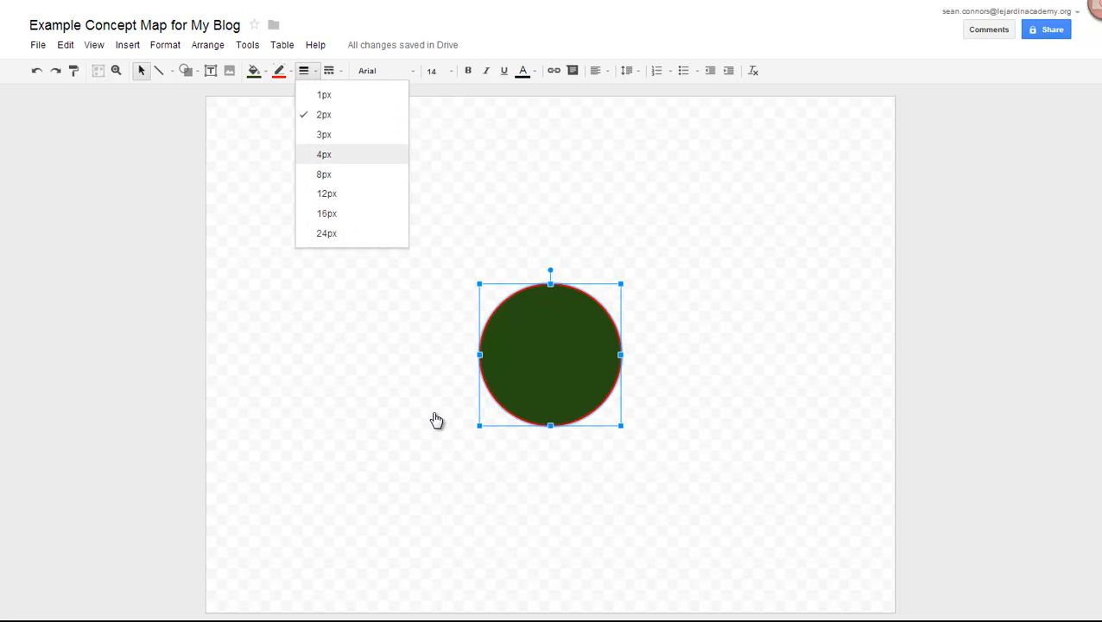
click(324, 154)
click(328, 70)
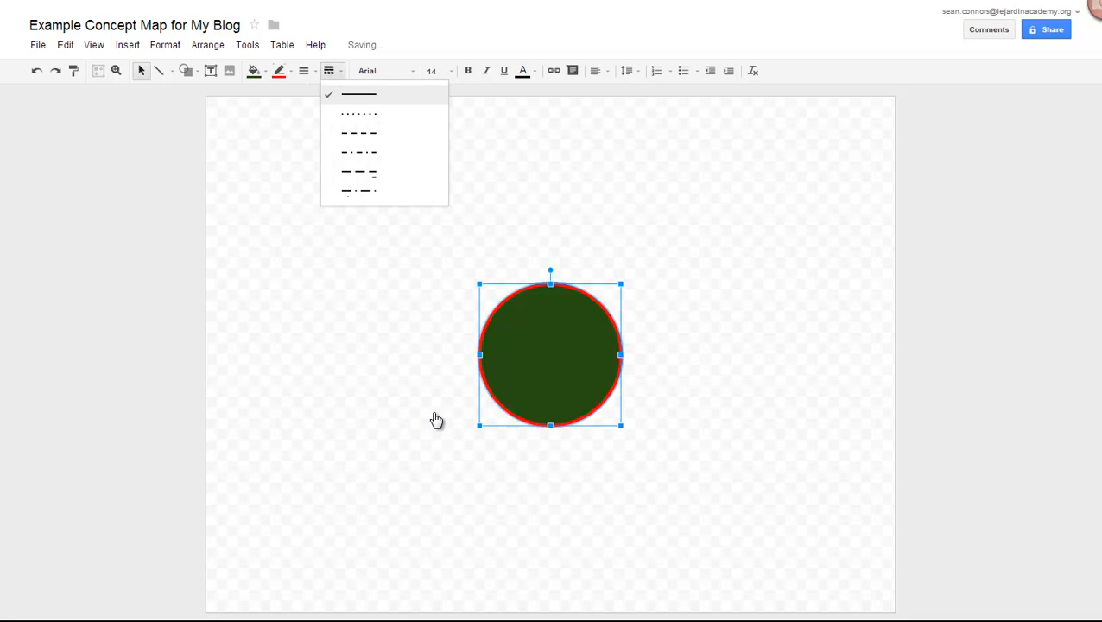
click(367, 114)
click(433, 412)
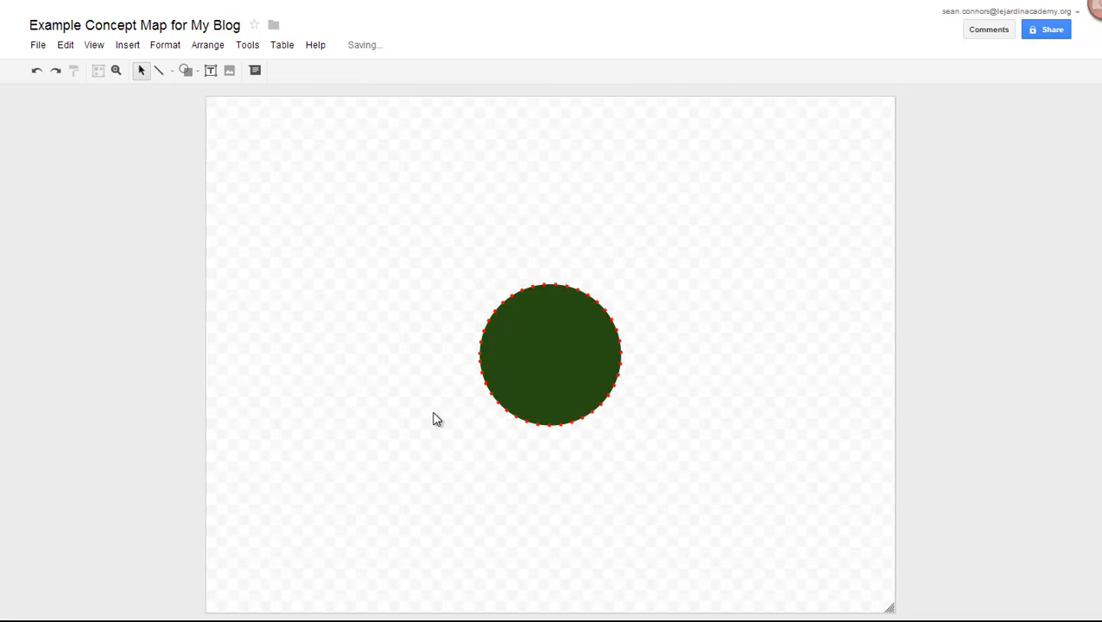
- Label the circle with the blog owner's title and surname, followed by "Blog" on a second line
click(550, 354)
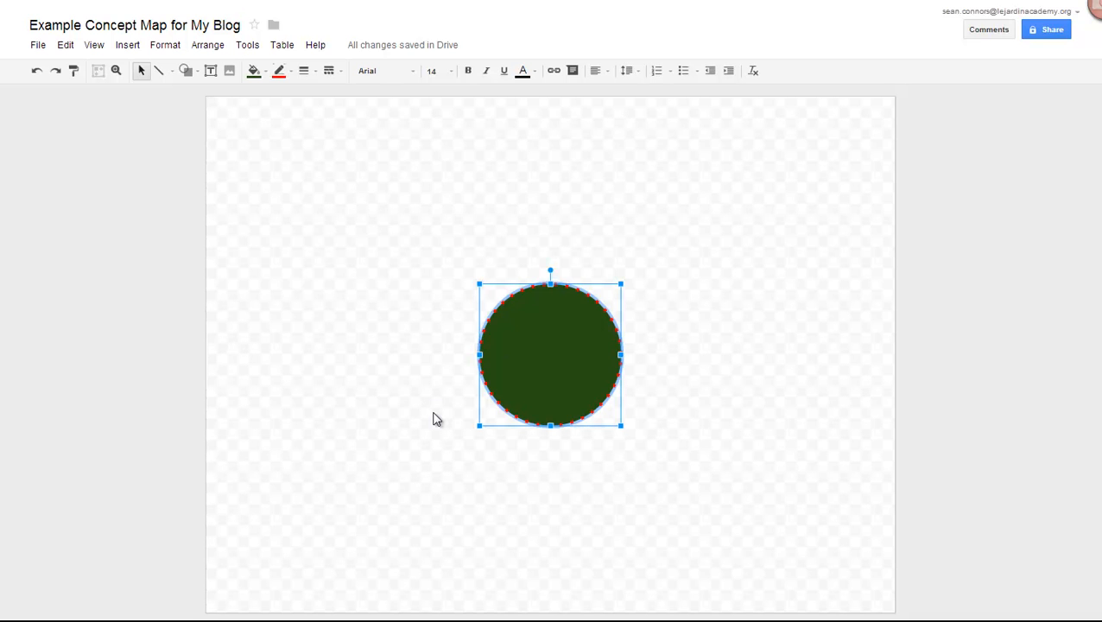
text(Mr. Connors)
key(Return)
text(Blog)
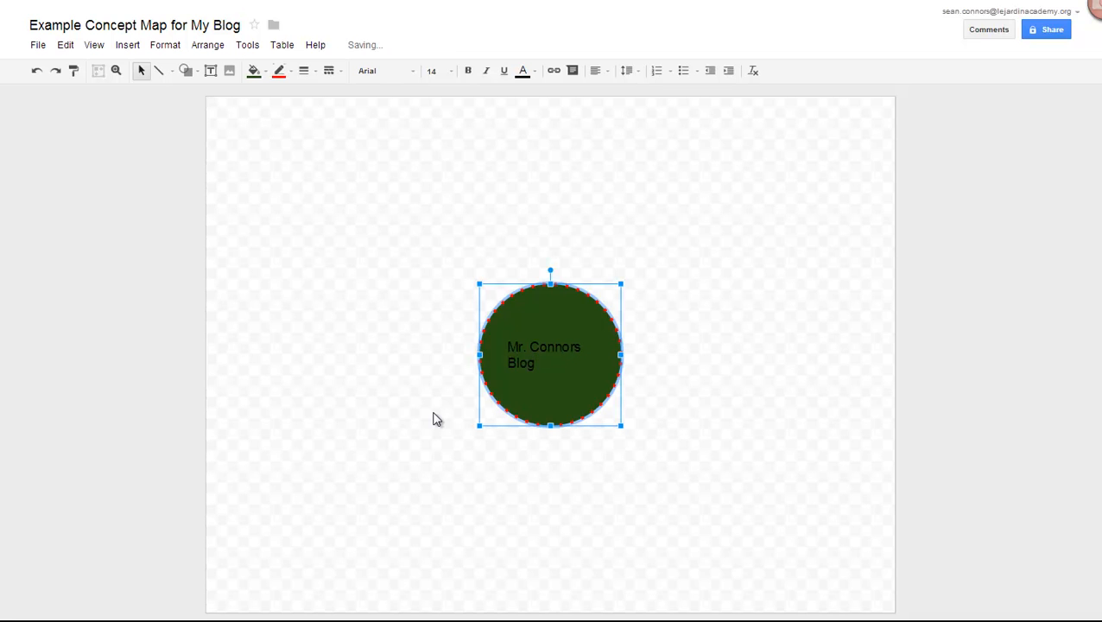
click(436, 419)
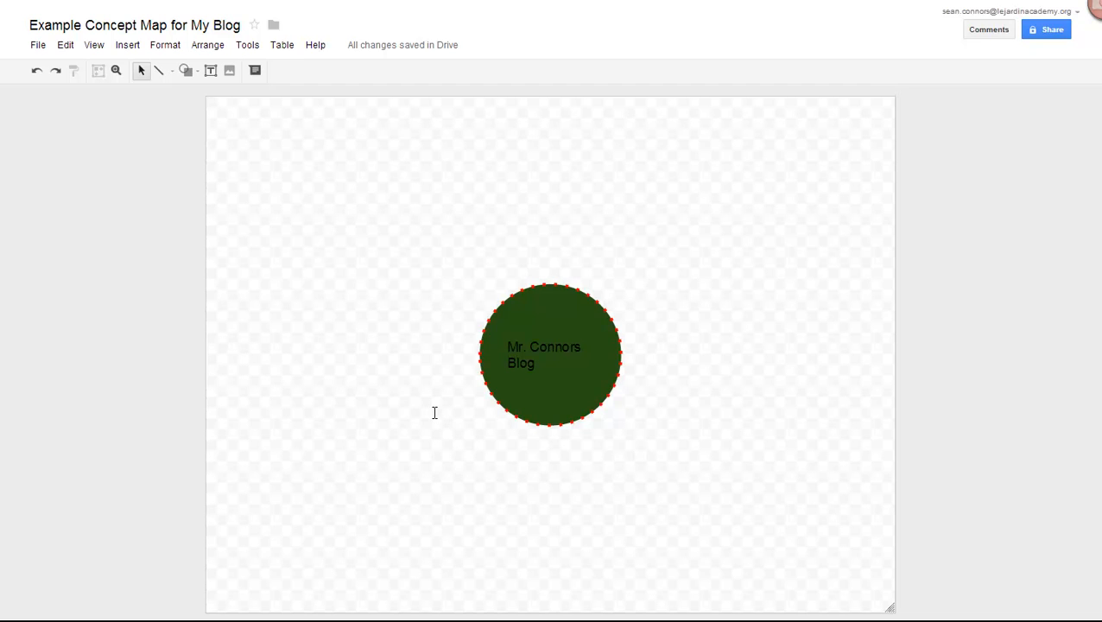
- Format all of the circle's label text as bold, size 18, in the Calibri font
click(552, 348)
drag(534, 363, 504, 362)
key(ctrl+a)
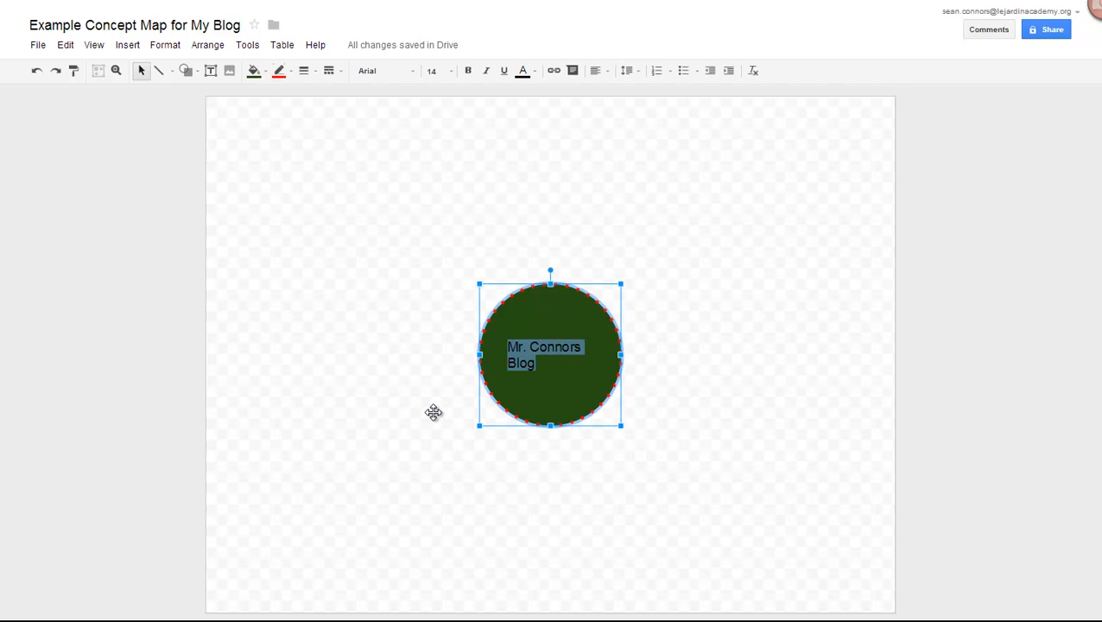
click(468, 71)
click(450, 71)
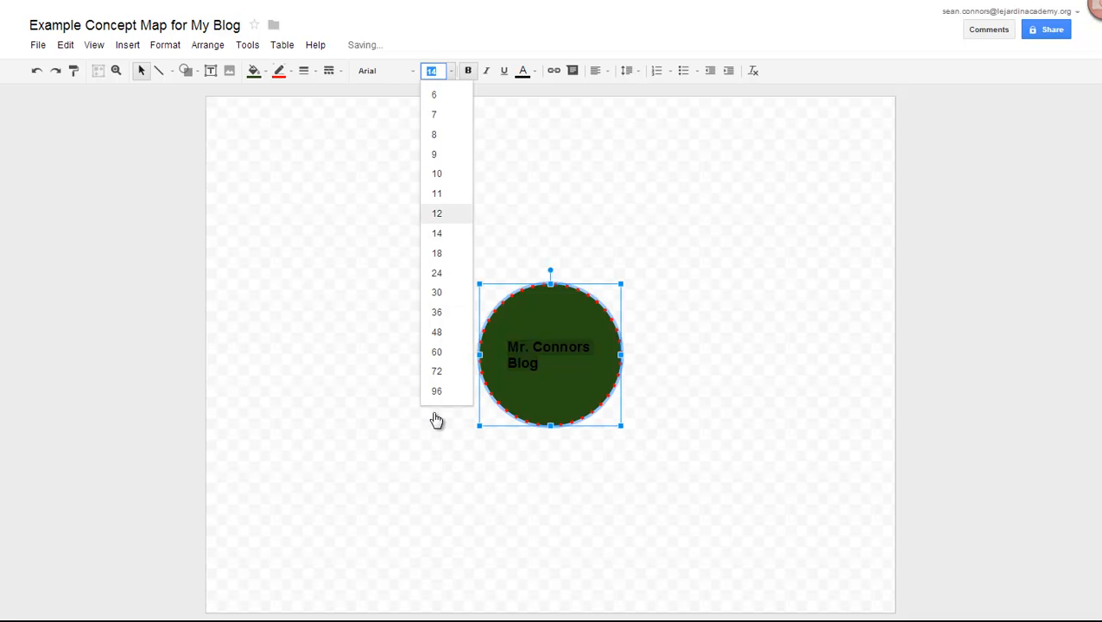
click(436, 253)
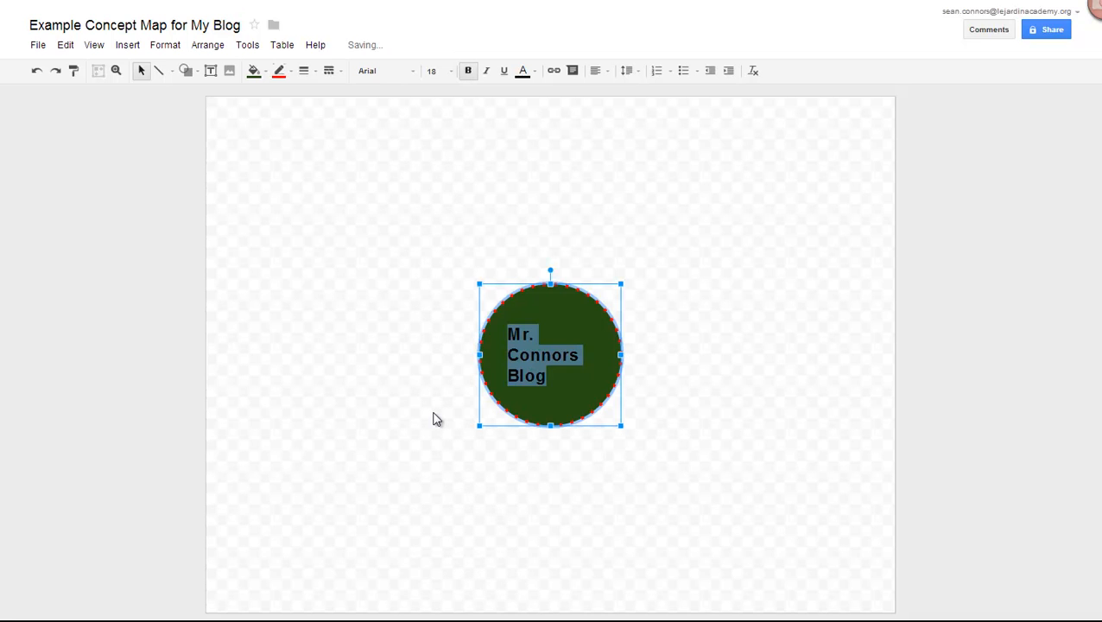
click(386, 71)
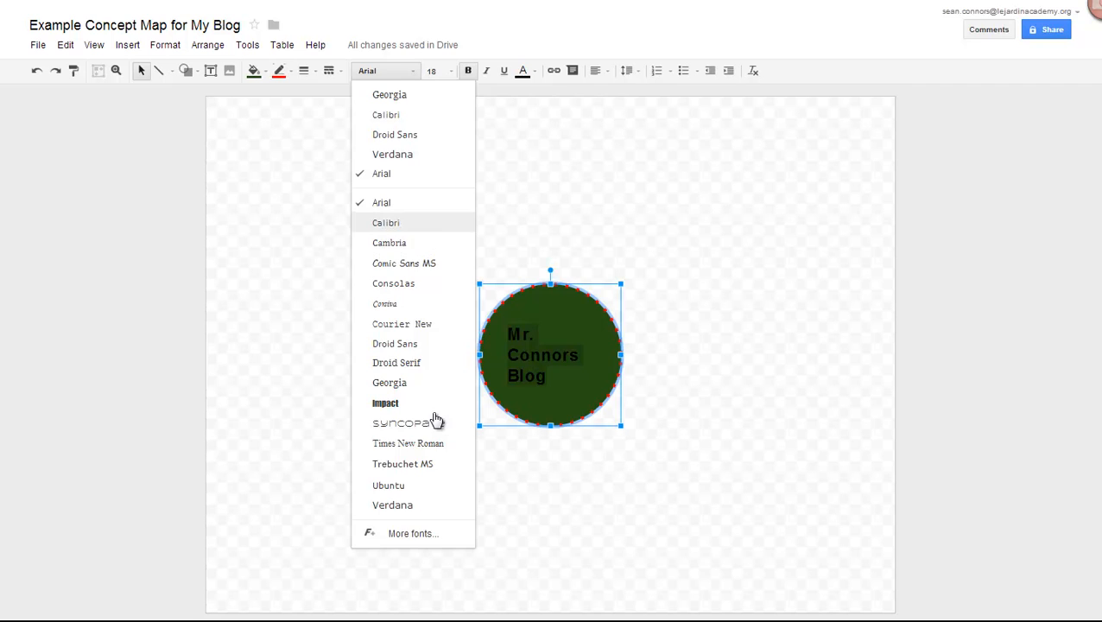
click(386, 223)
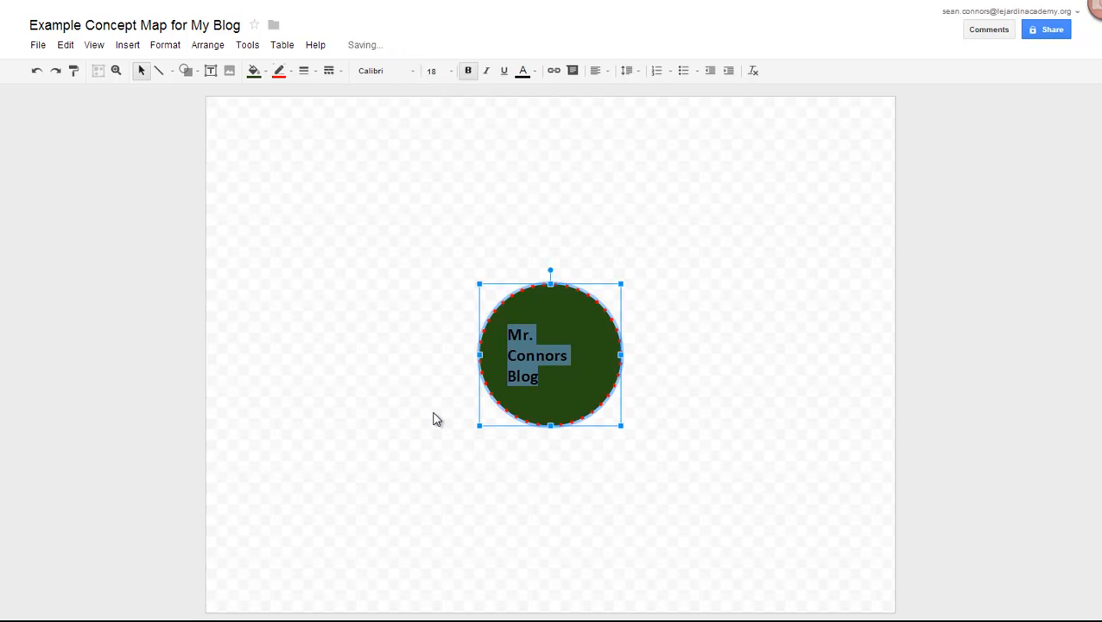
- Centre the circle's label horizontally and align it vertically to the middle
click(597, 70)
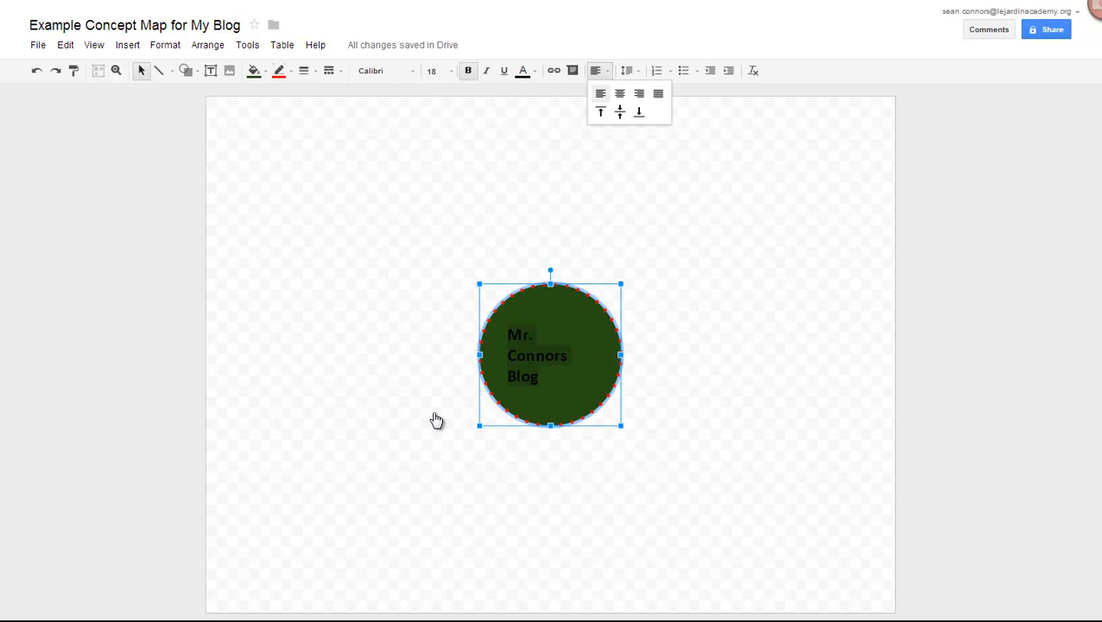
click(619, 93)
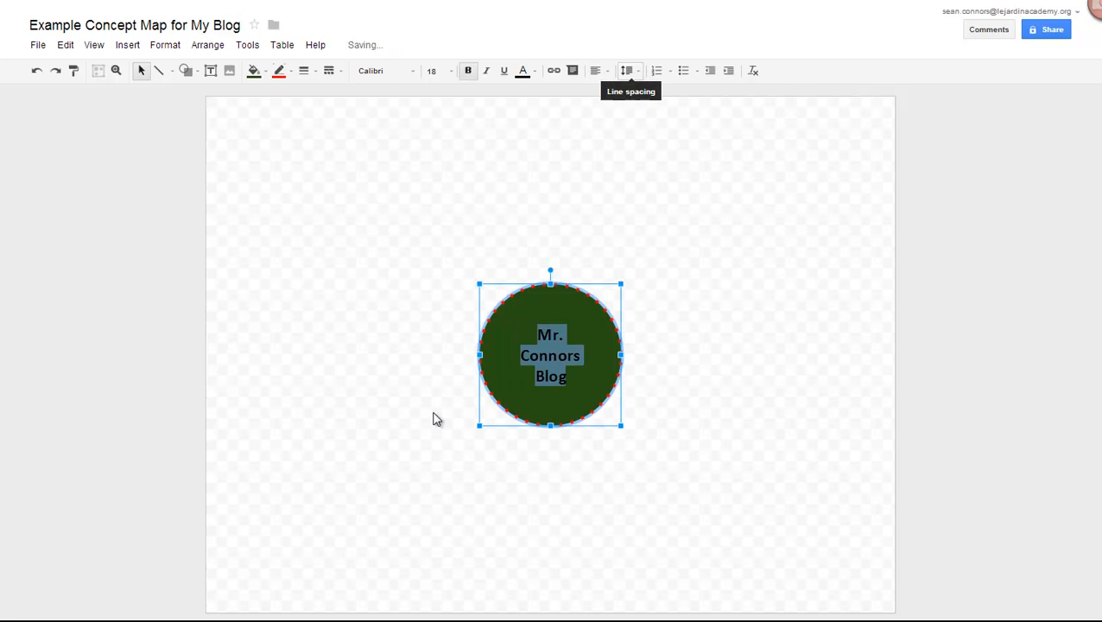
click(628, 71)
click(629, 70)
click(597, 71)
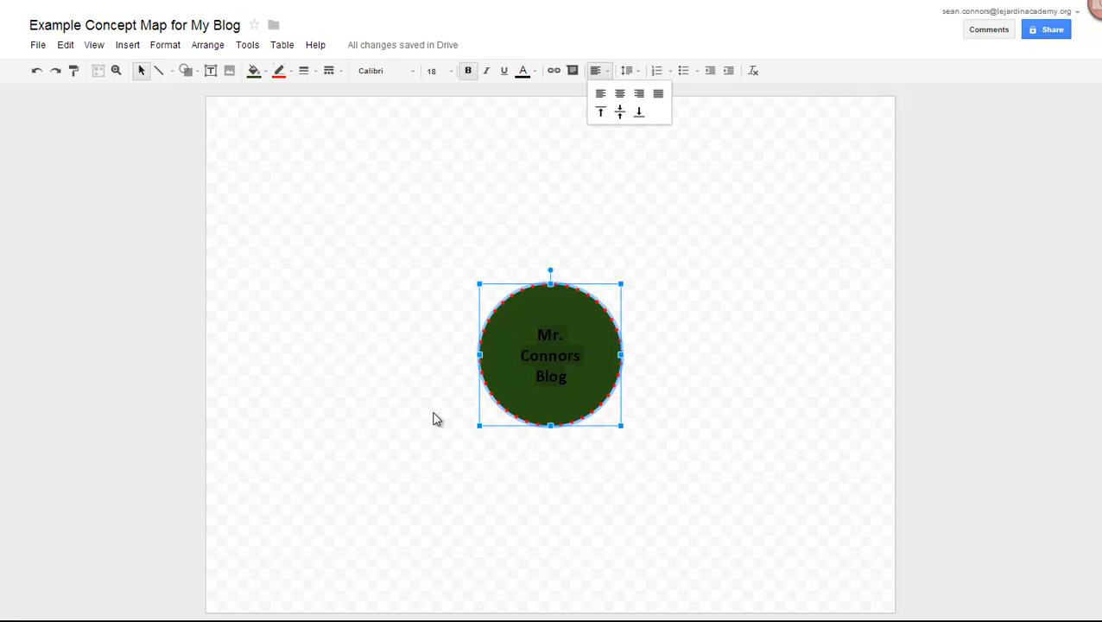
click(619, 111)
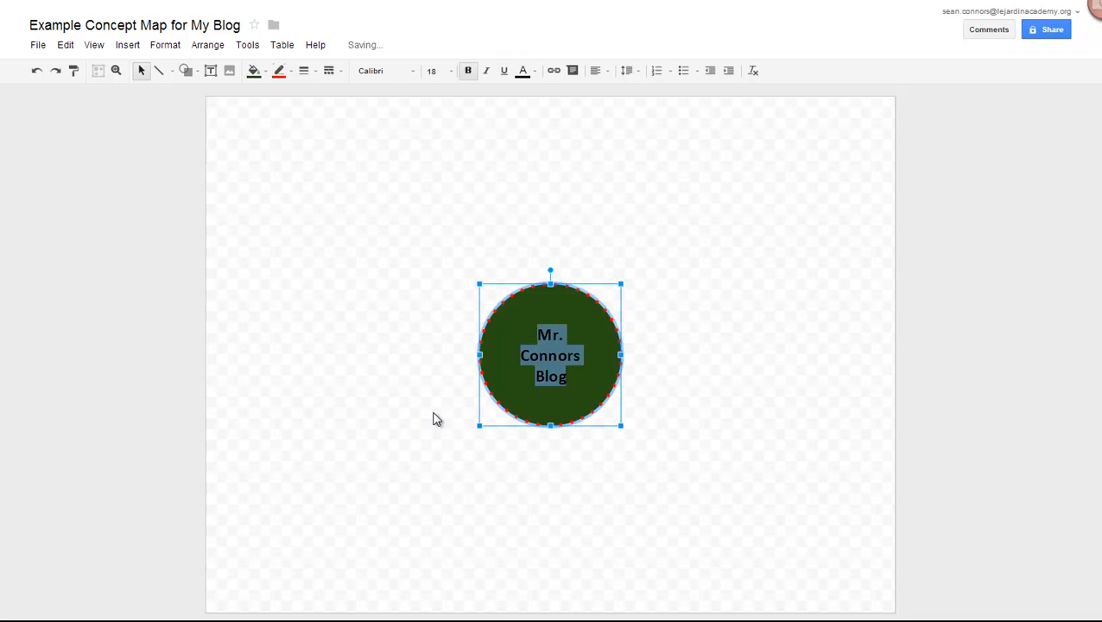
- Remove the title "Mr." from the central circle's label, leaving only the surname and "Blog"
click(547, 377)
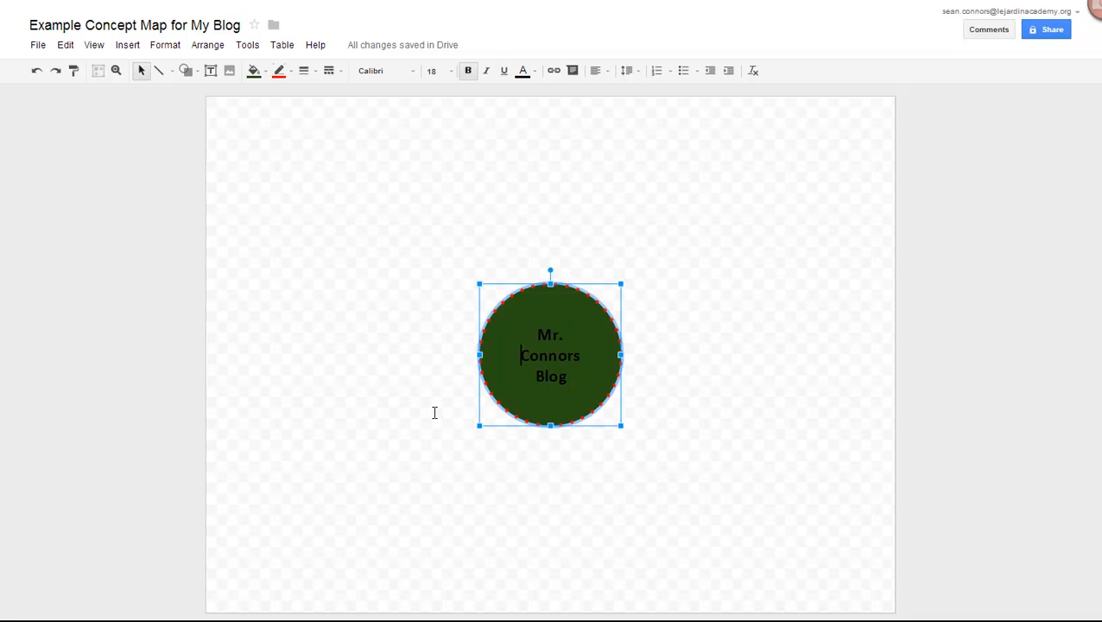
key(BackSpace)
key(BackSpace)
key(BackSpace)
key(BackSpace)
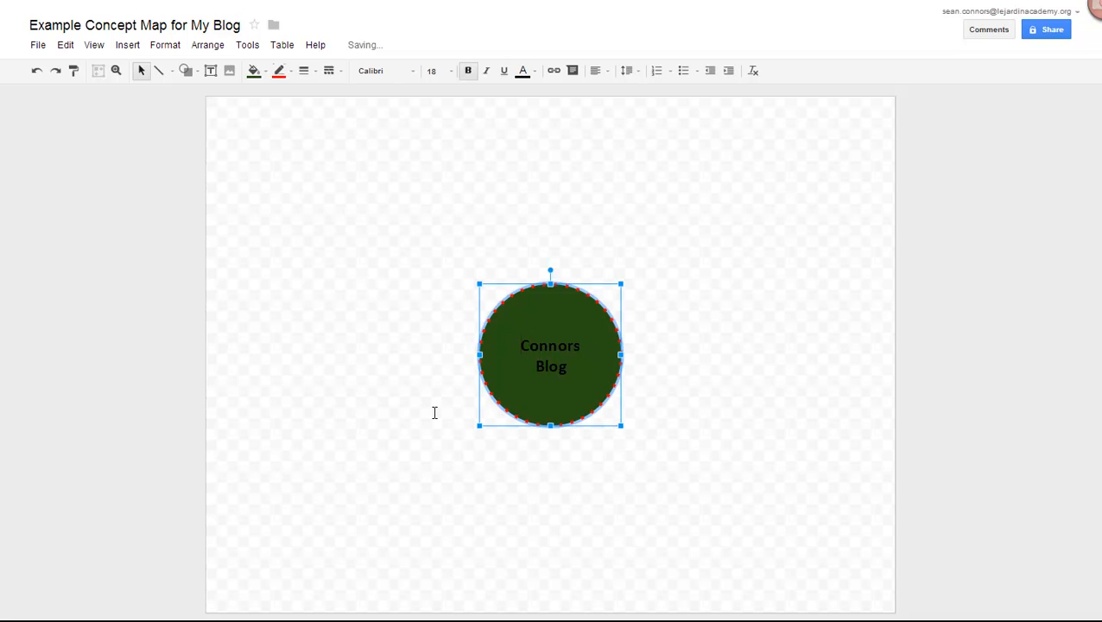
click(434, 415)
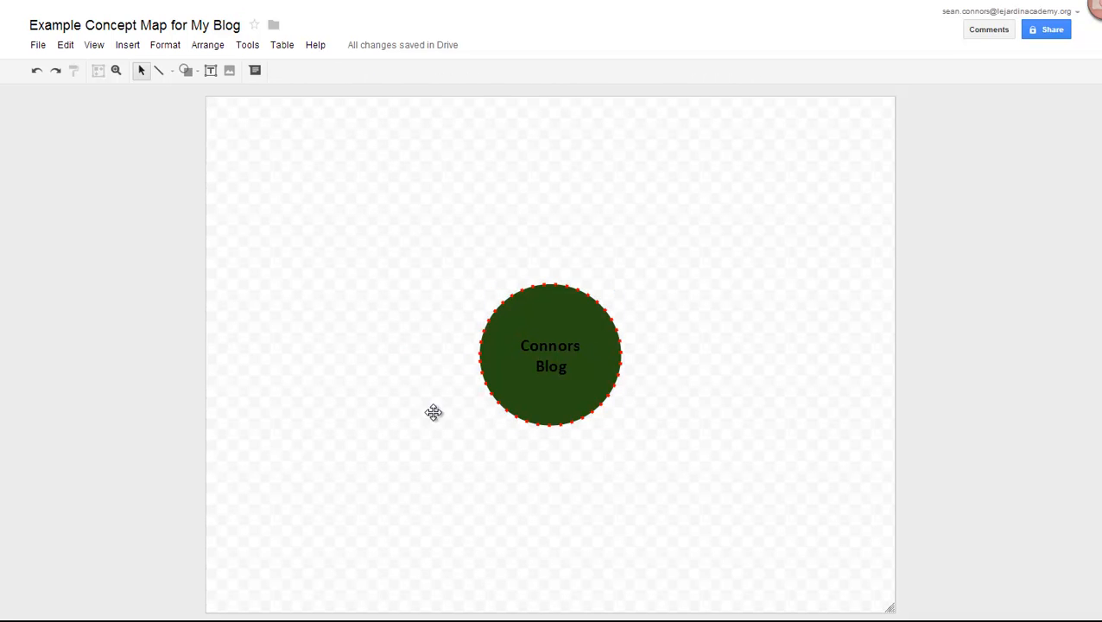
- Colour all of the central circle's label text red
click(567, 367)
drag(434, 412, 435, 414)
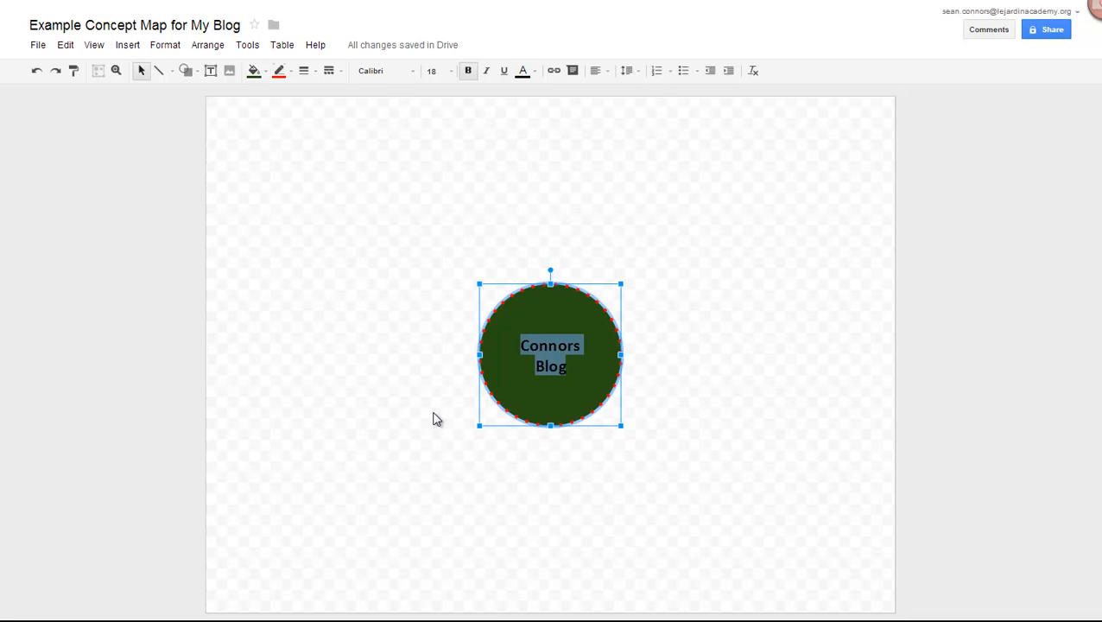
click(525, 70)
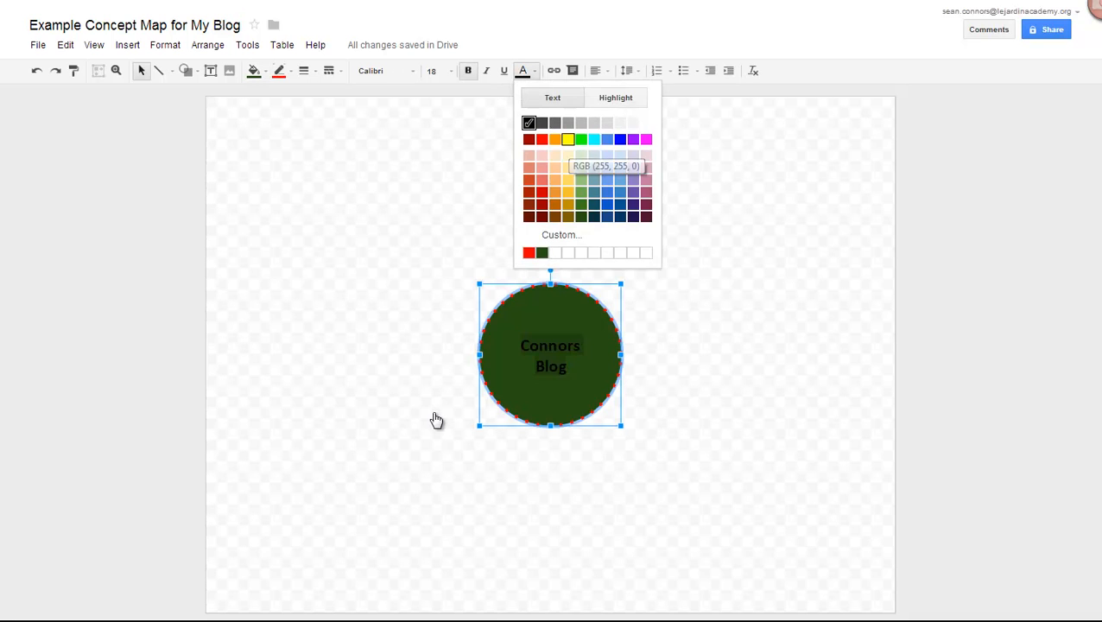
click(541, 139)
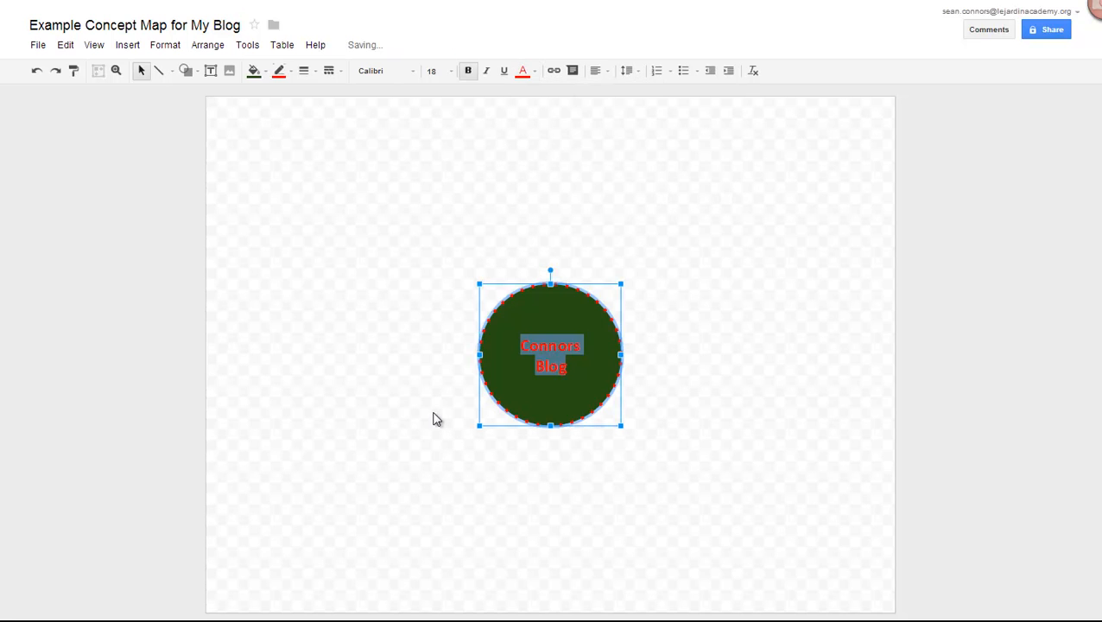
click(434, 419)
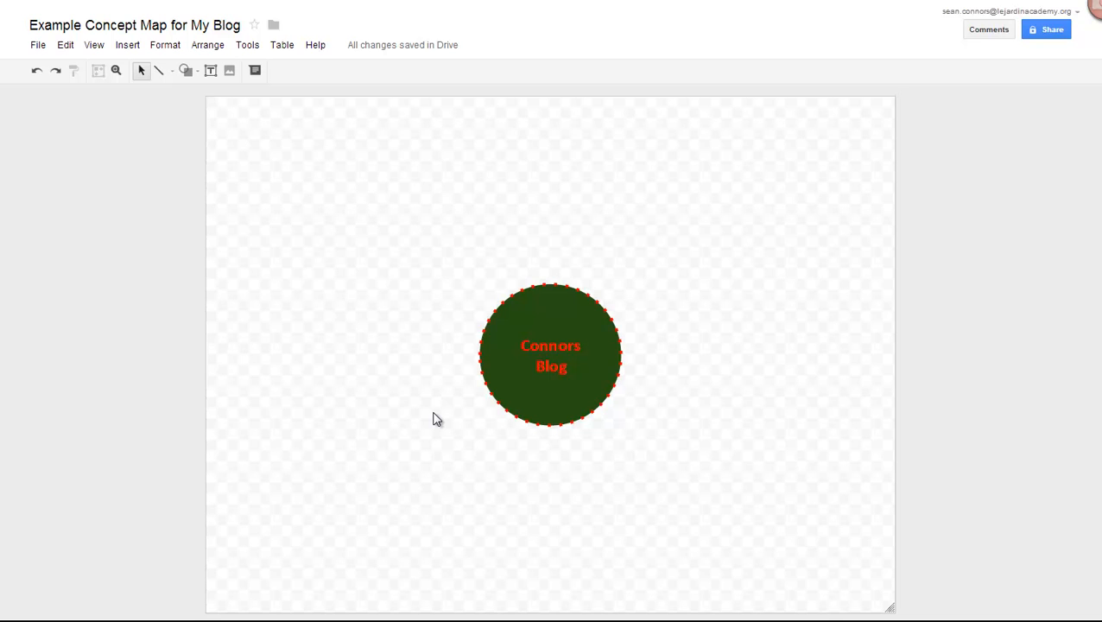
- Draw a rectangle above and to the right of the circle and label it "Crossfit"
click(187, 70)
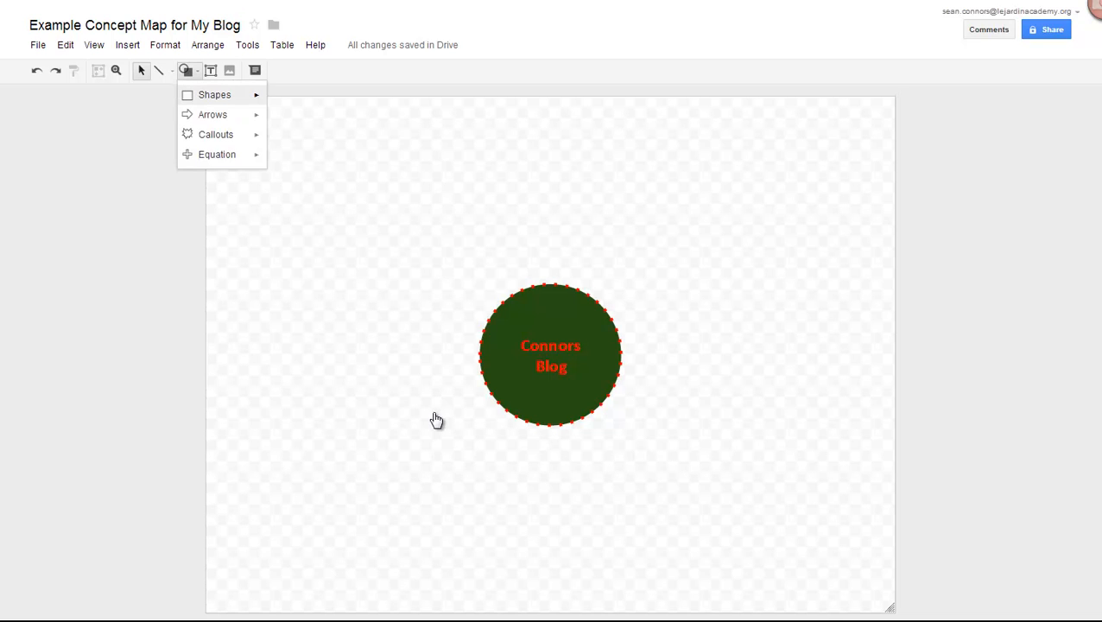
mouse_move(215, 95)
click(278, 101)
drag(685, 285, 817, 186)
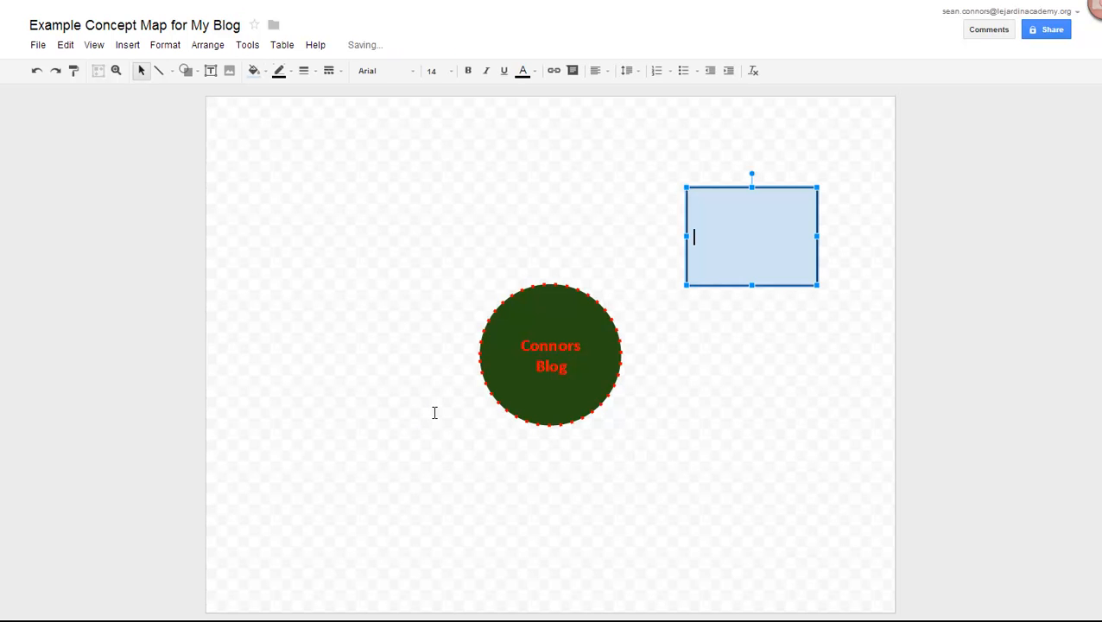
text(Crossf)
key(BackSpace)
text(sfit)
key(Return)
key(BackSpace)
click(434, 413)
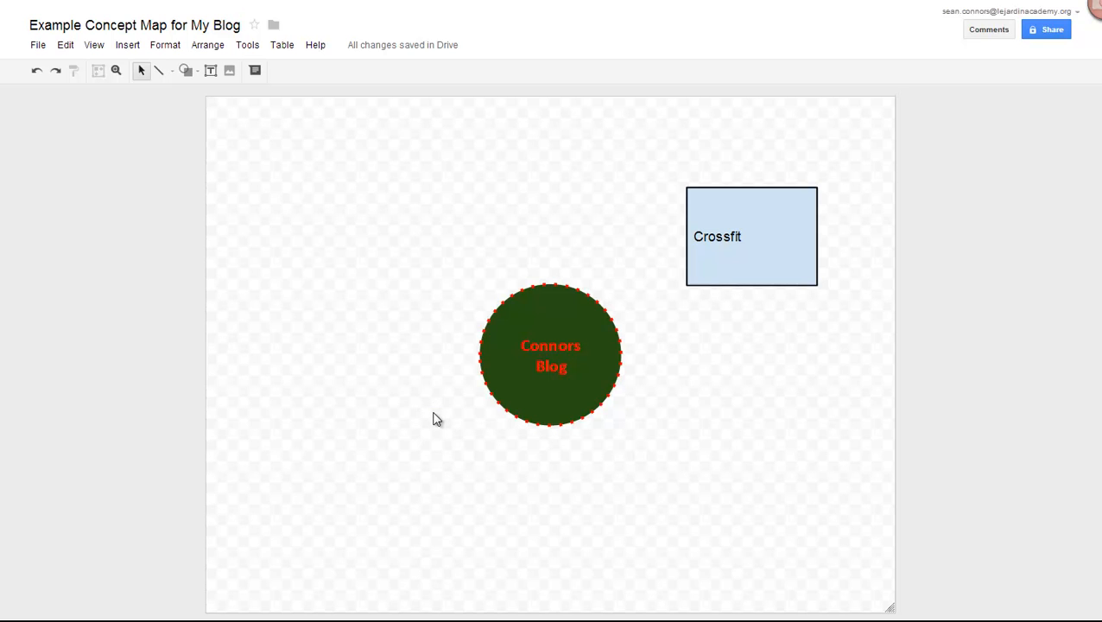
- Draw a rectangle above and to the left of the circle and label it "Paleo diet"
click(187, 70)
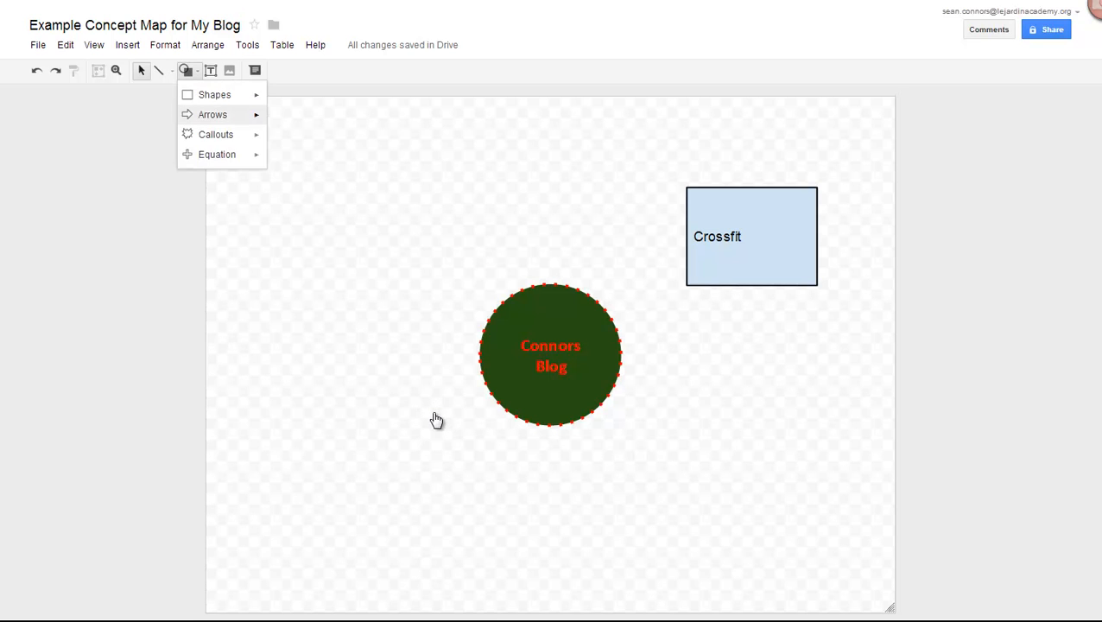
mouse_move(214, 95)
click(278, 101)
drag(263, 170, 387, 248)
text(Paleo)
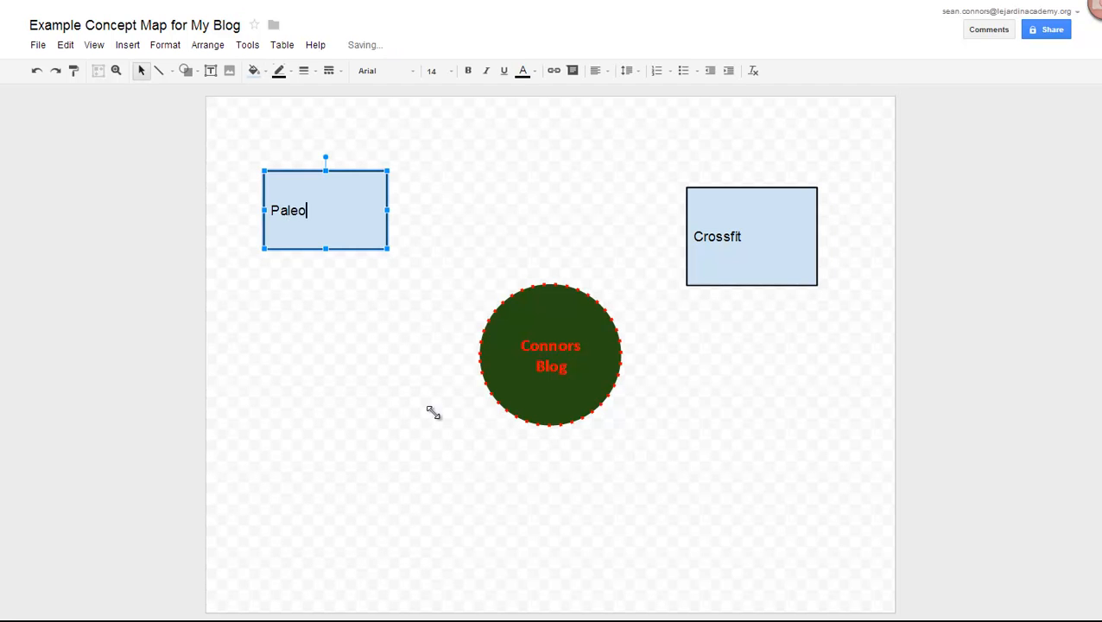
text( diet)
click(436, 418)
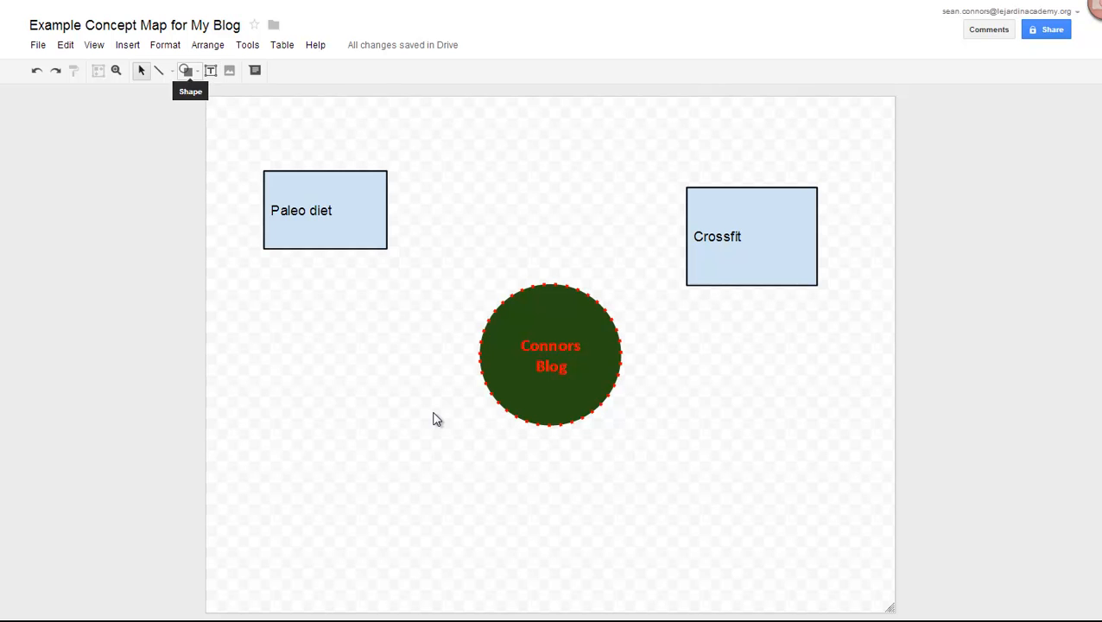
- Draw a rectangle below and to the left of the circle and label it "Ultimate"
click(187, 71)
mouse_move(214, 95)
click(278, 101)
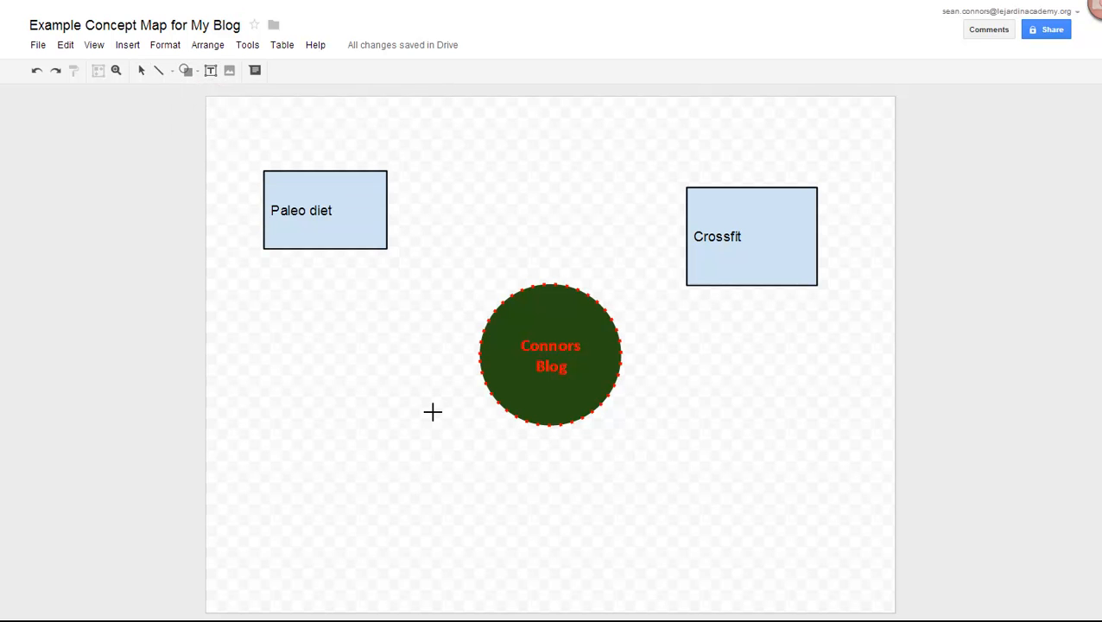
drag(278, 462, 407, 546)
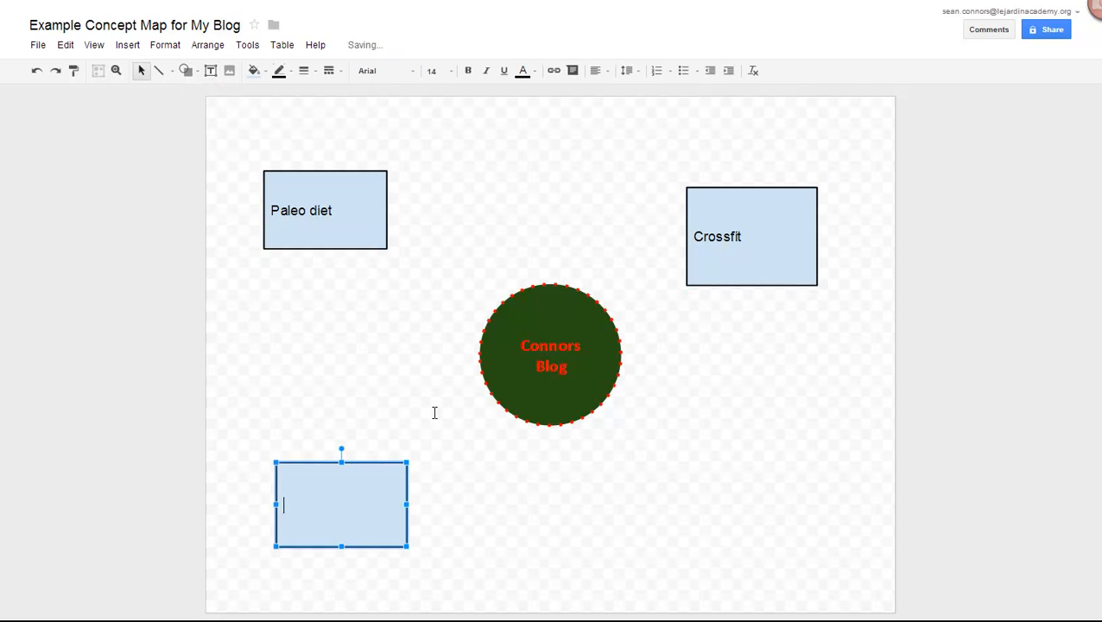
text(Ultimate)
click(436, 418)
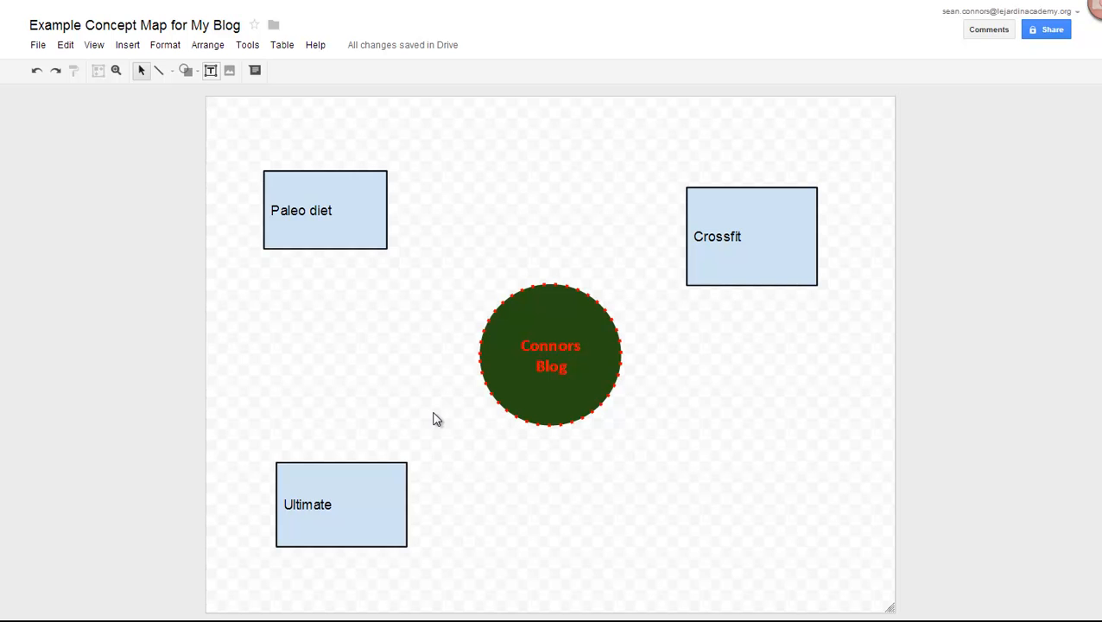
- Draw a rectangle below and to the right of the circle and label it "Technology"
click(188, 71)
mouse_move(216, 94)
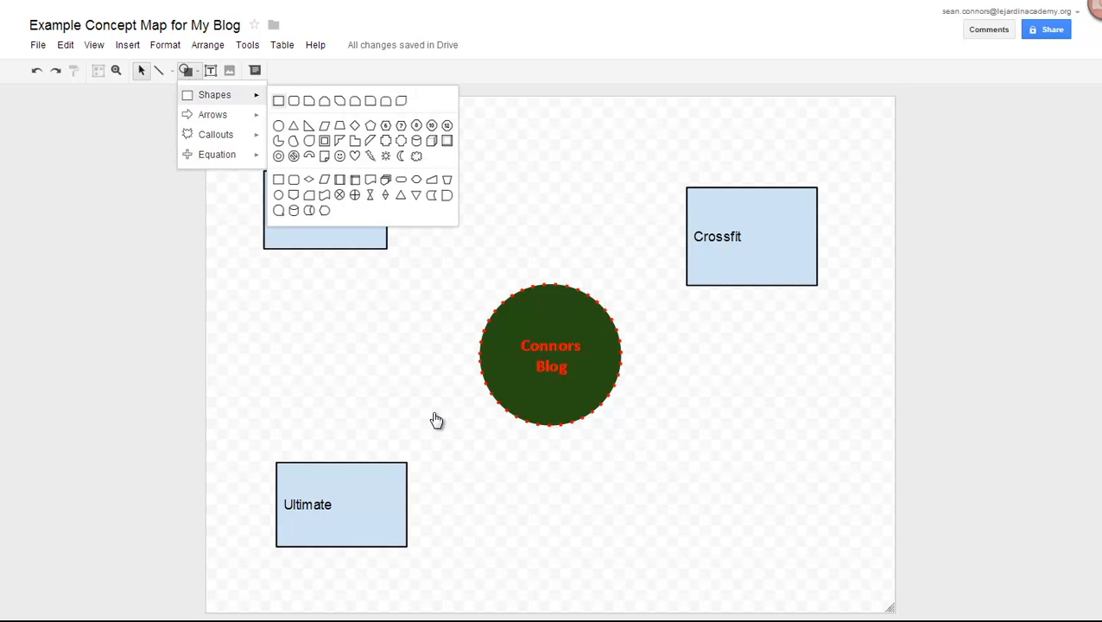
click(278, 101)
mouse_move(690, 417)
mouse_down()
mouse_move(800, 515)
mouse_move(814, 512)
mouse_up()
text(Technology)
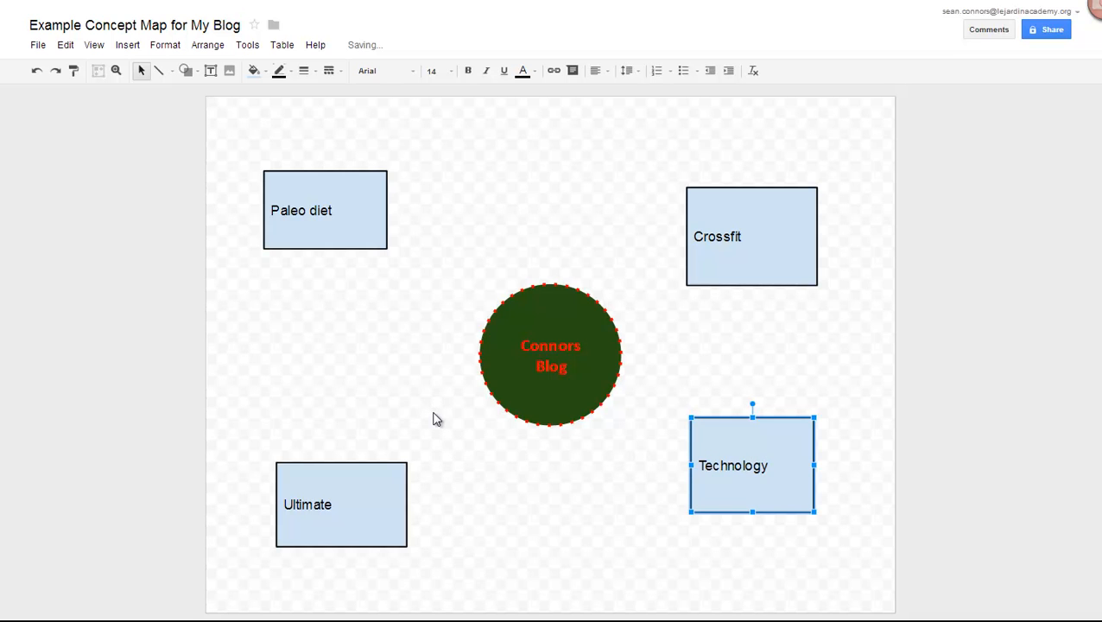
click(436, 419)
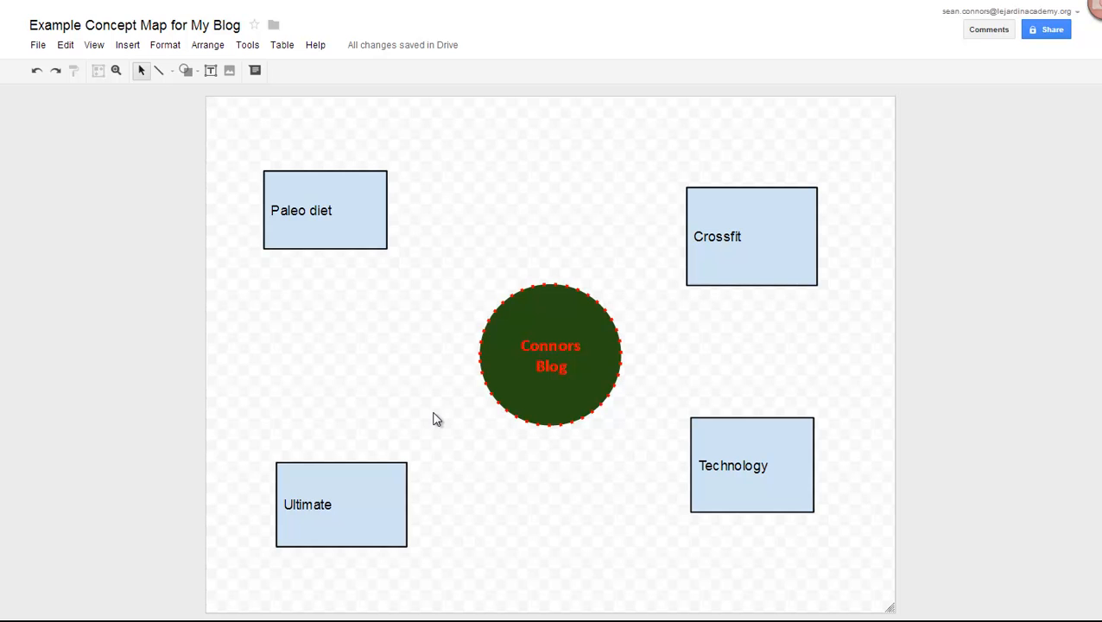